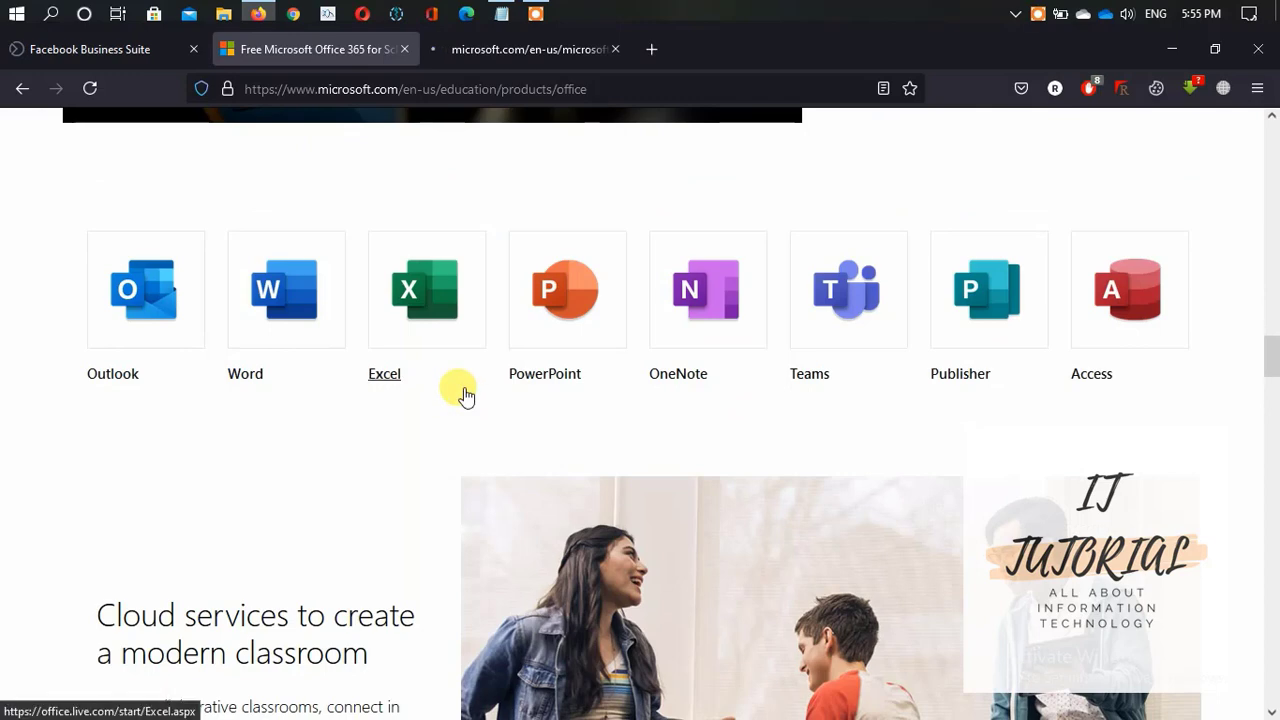
- Browse the Office 365 Education apps down the product page, then return toward the top
{"action": "scroll", "coordinate": [374, 460], "scroll_direction": "down", "scroll_amount": 3}
{"action": "scroll", "coordinate": [375, 465], "scroll_direction": "down", "scroll_amount": 5}
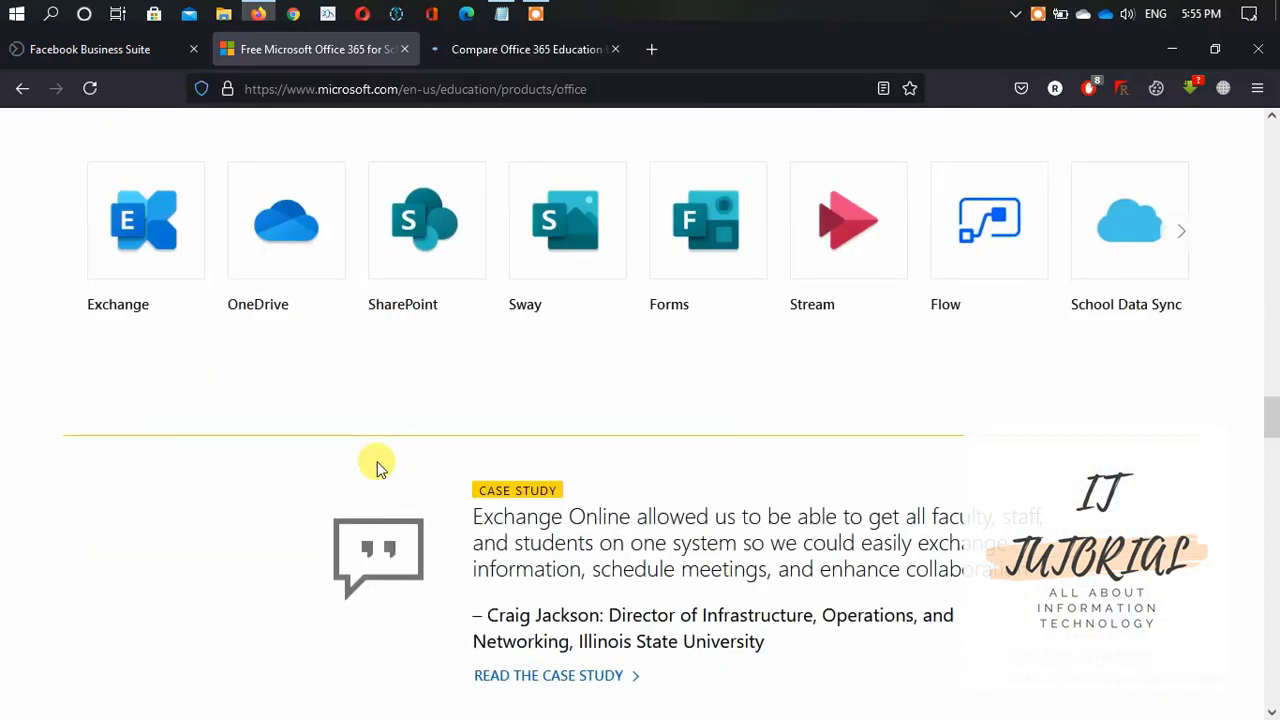
{"action": "scroll", "coordinate": [303, 320], "scroll_direction": "up", "scroll_amount": 3}
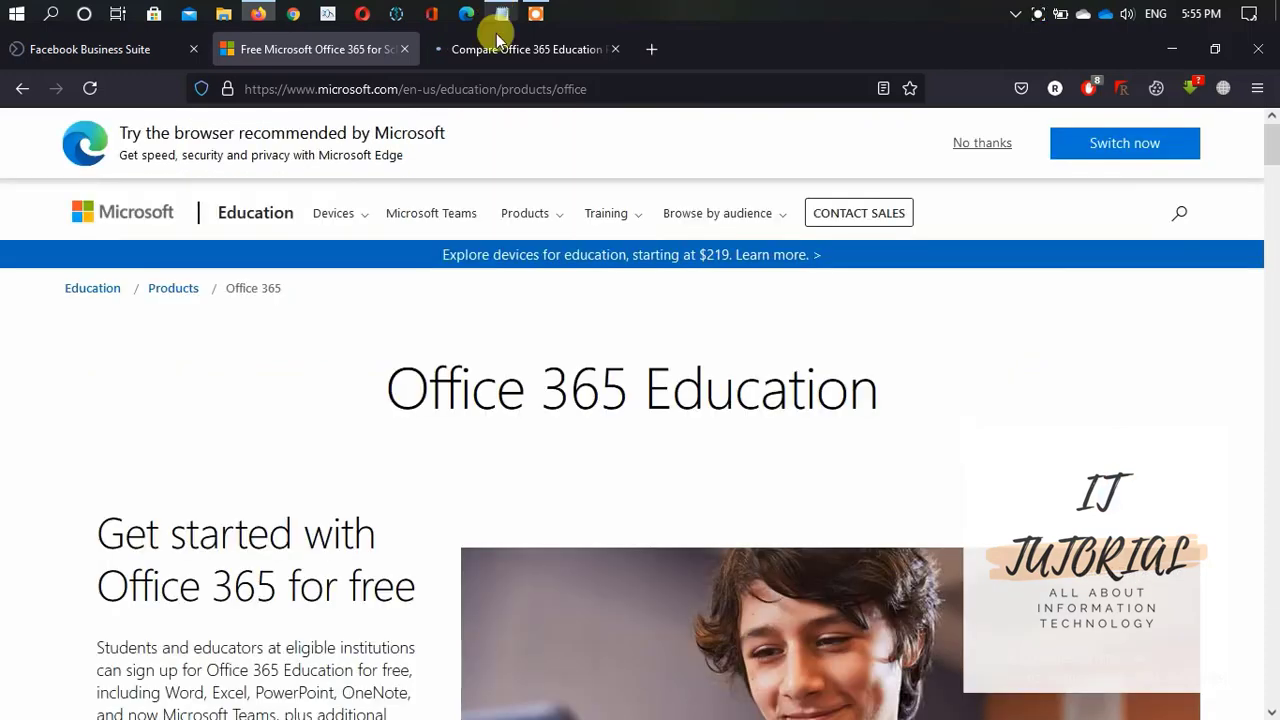
- Keep only the plan comparison tab and stay on the United States English site
{"action": "left_click", "coordinate": [497, 50]}
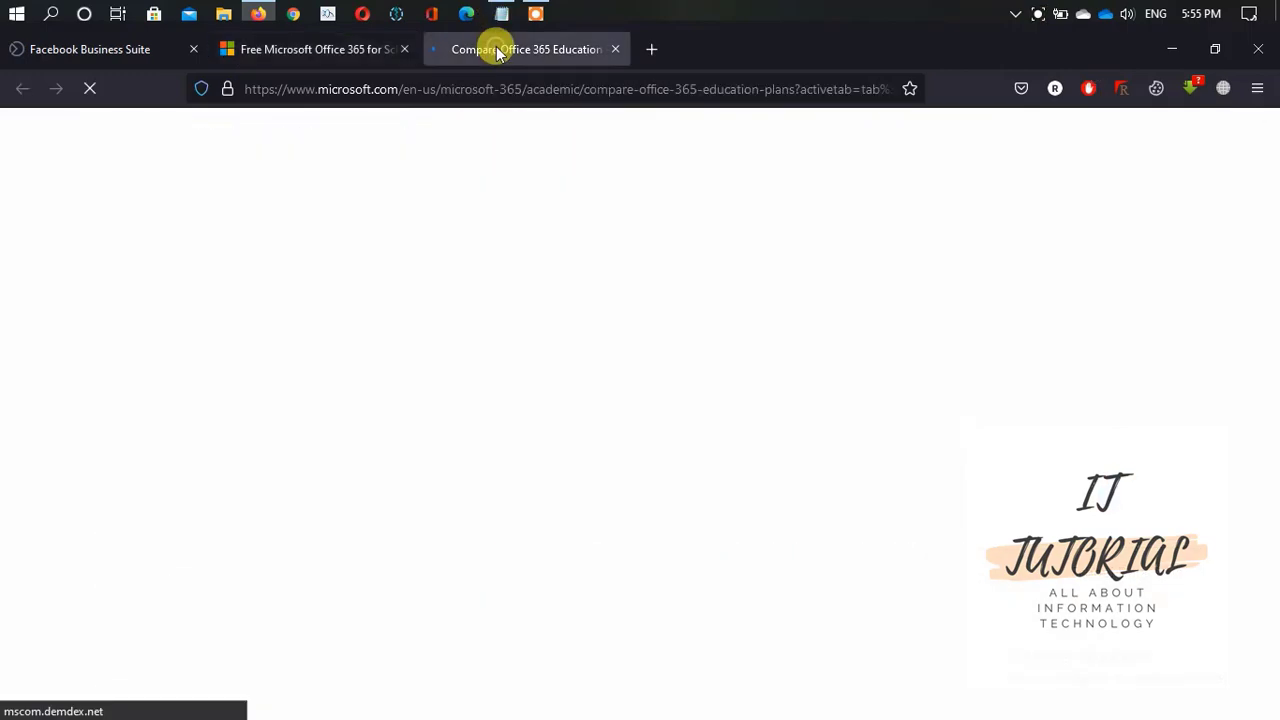
{"action": "left_click", "coordinate": [405, 49]}
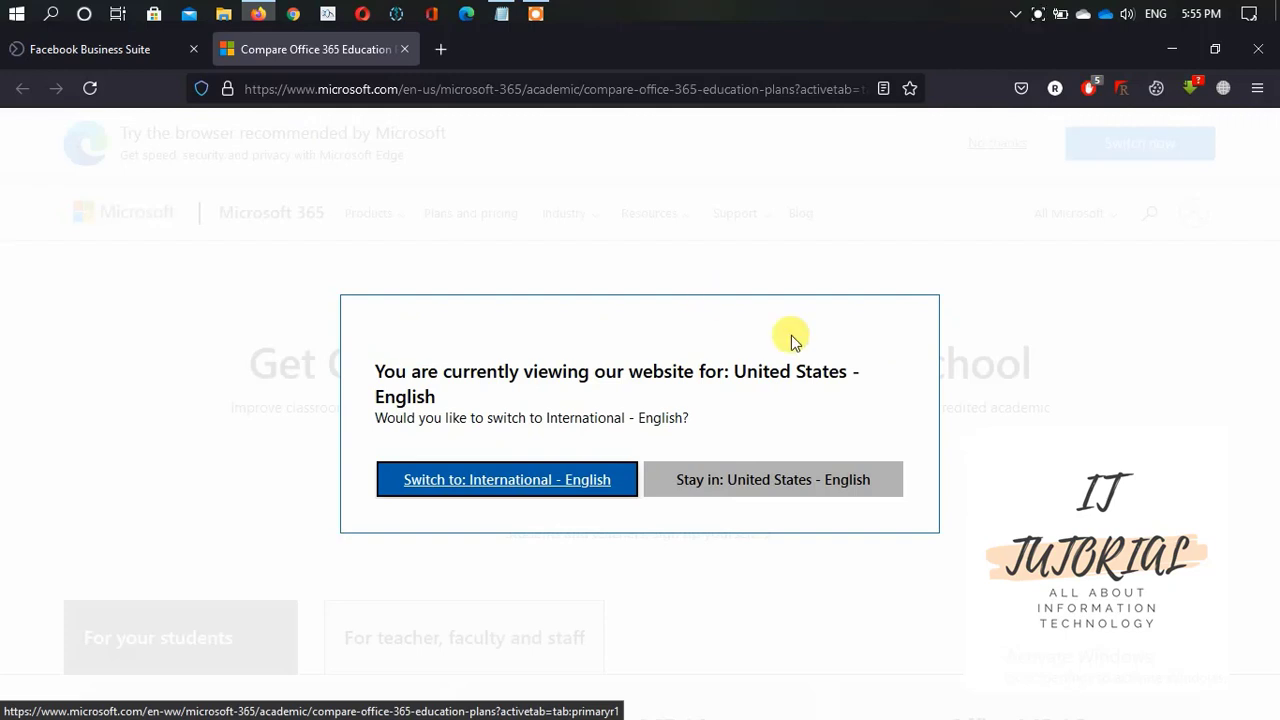
{"action": "left_click", "coordinate": [778, 486]}
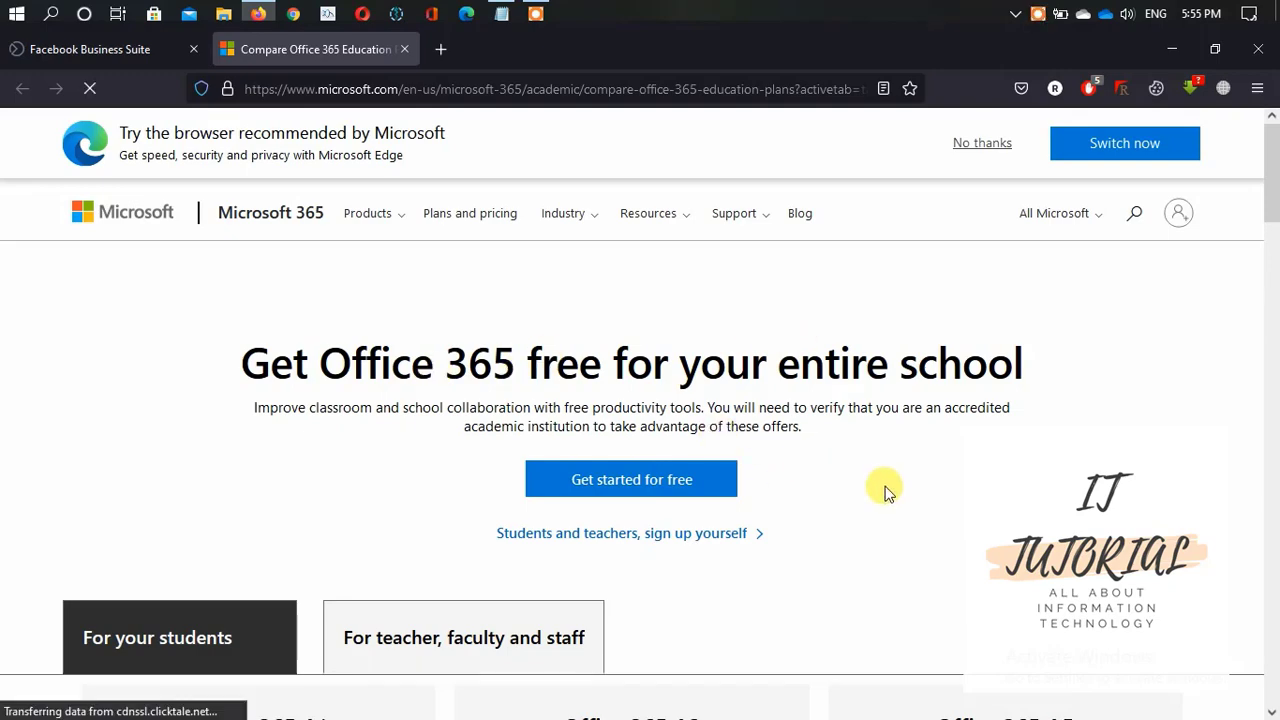
- Review the Education plans and start the free Office 365 signup for the school
{"action": "scroll", "coordinate": [886, 487], "scroll_direction": "down", "scroll_amount": 4}
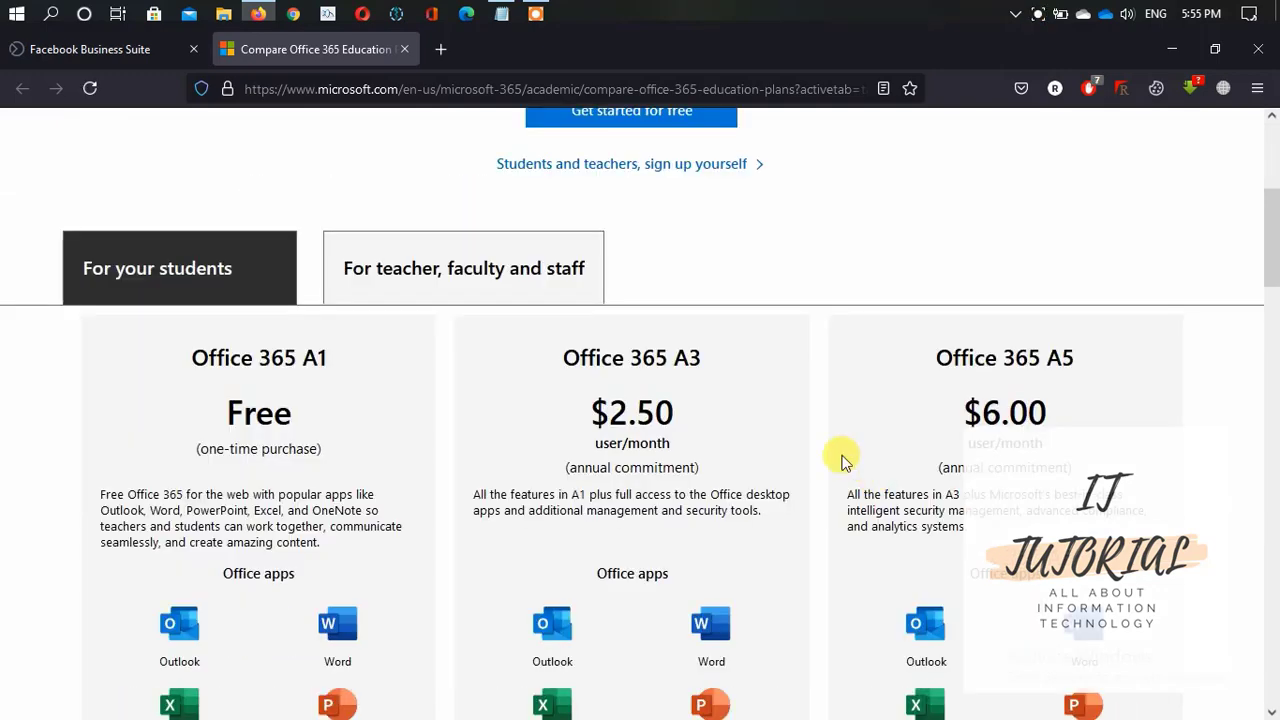
{"action": "scroll", "coordinate": [820, 457], "scroll_direction": "down", "scroll_amount": 3}
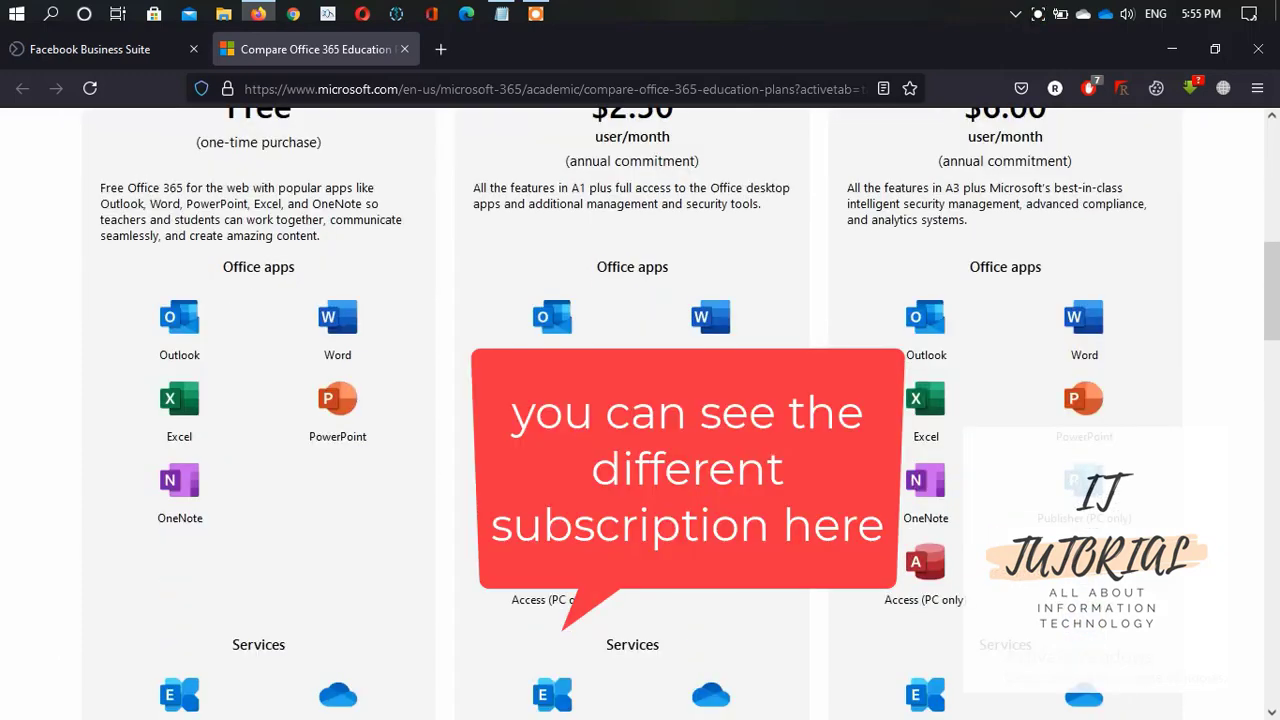
{"action": "scroll", "coordinate": [640, 410], "scroll_direction": "down", "scroll_amount": 10}
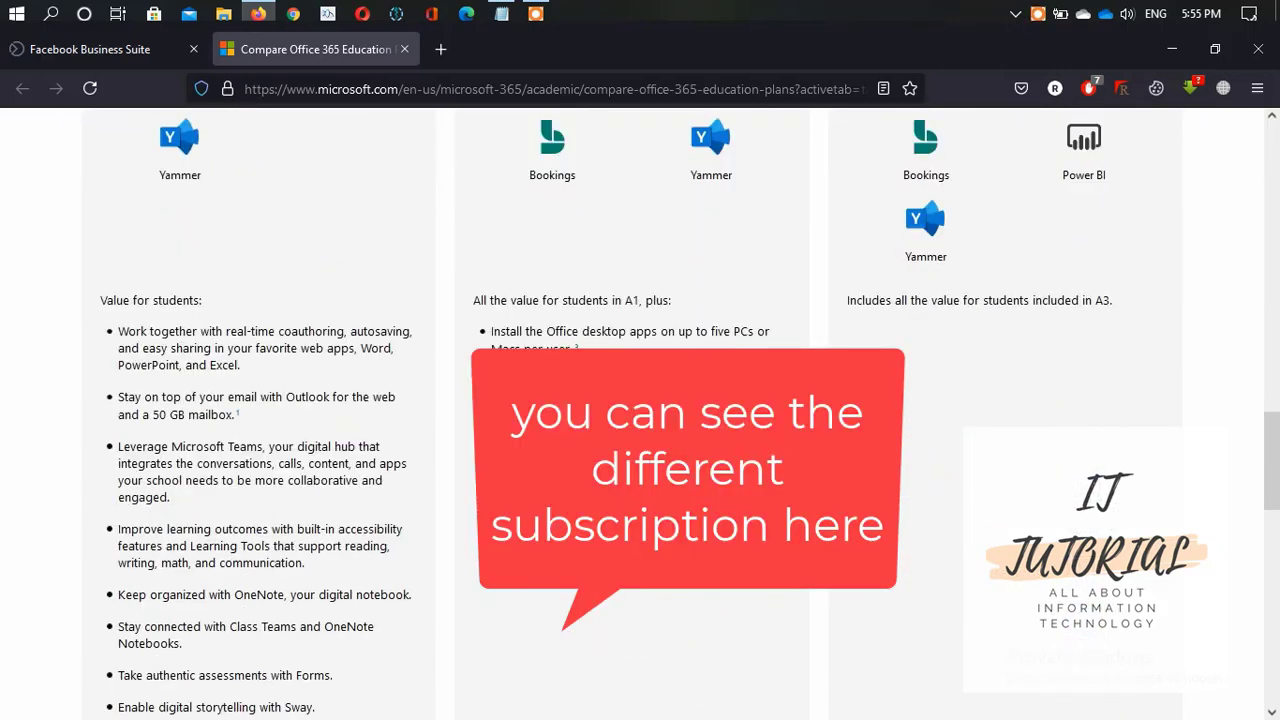
{"action": "scroll", "coordinate": [640, 410], "scroll_direction": "down", "scroll_amount": 2}
{"action": "scroll", "coordinate": [805, 430], "scroll_direction": "down", "scroll_amount": 5}
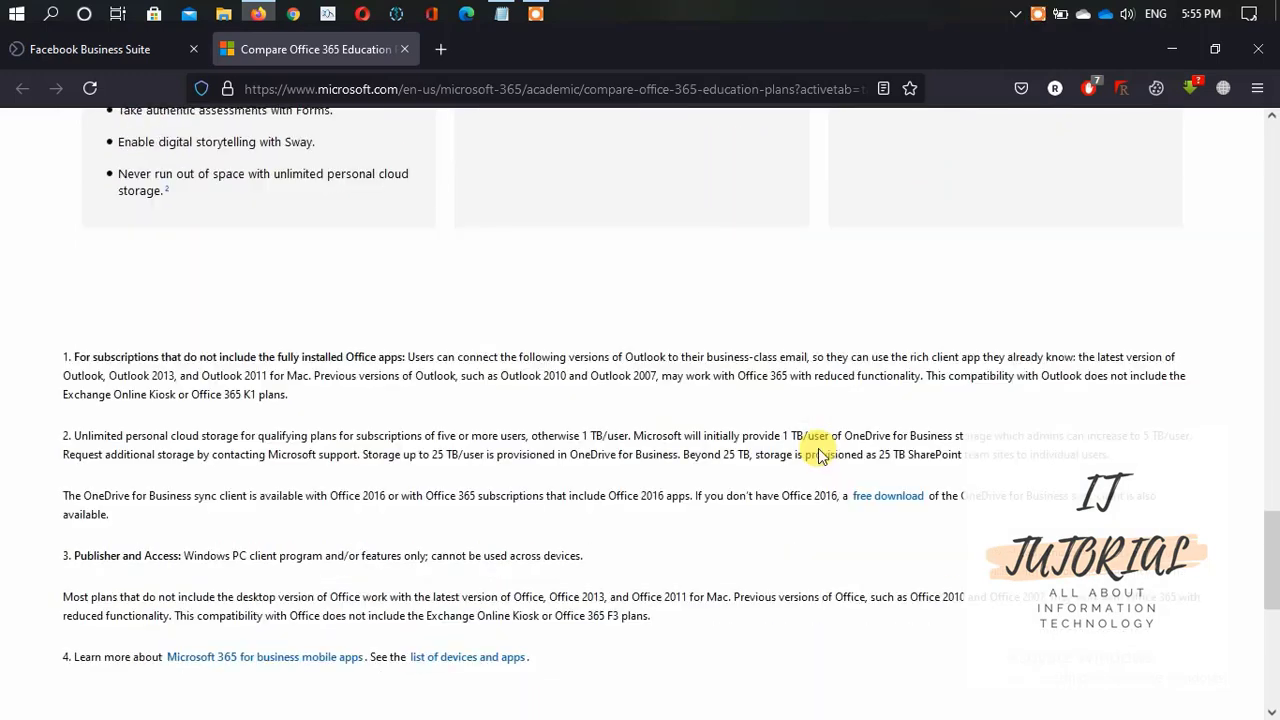
{"action": "scroll", "coordinate": [805, 430], "scroll_direction": "up", "scroll_amount": 1}
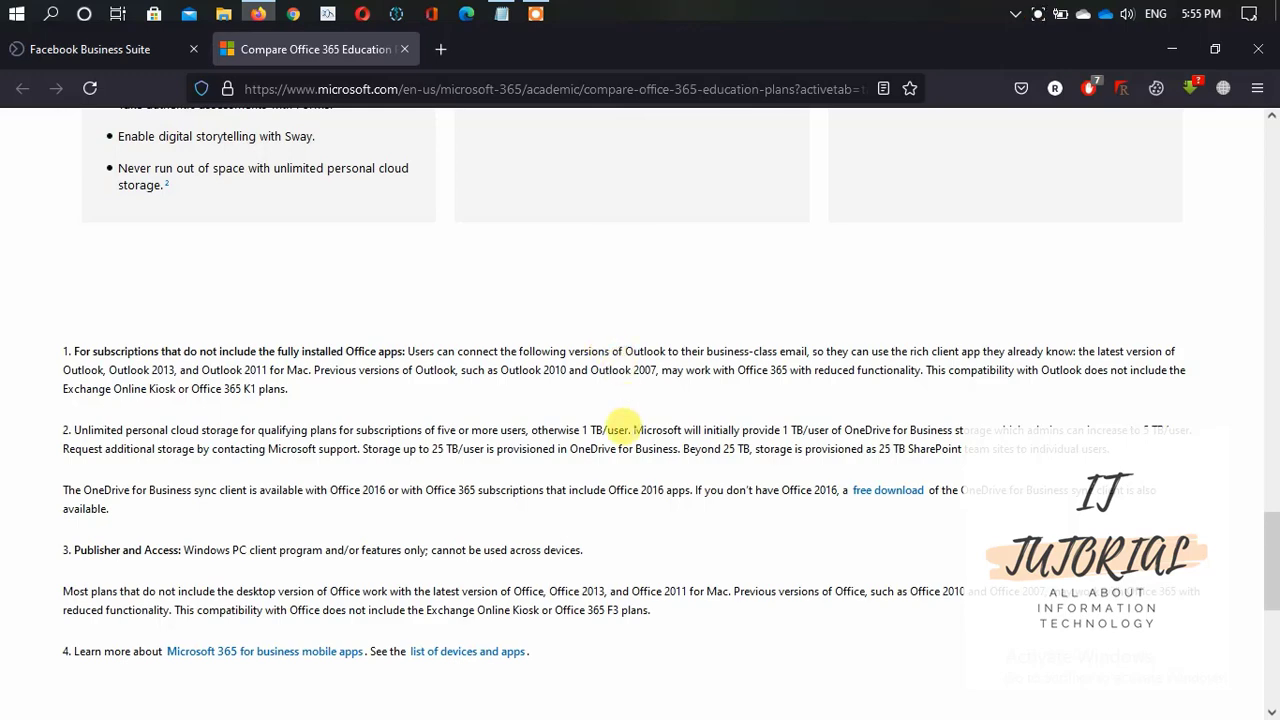
{"action": "left_click", "coordinate": [535, 13]}
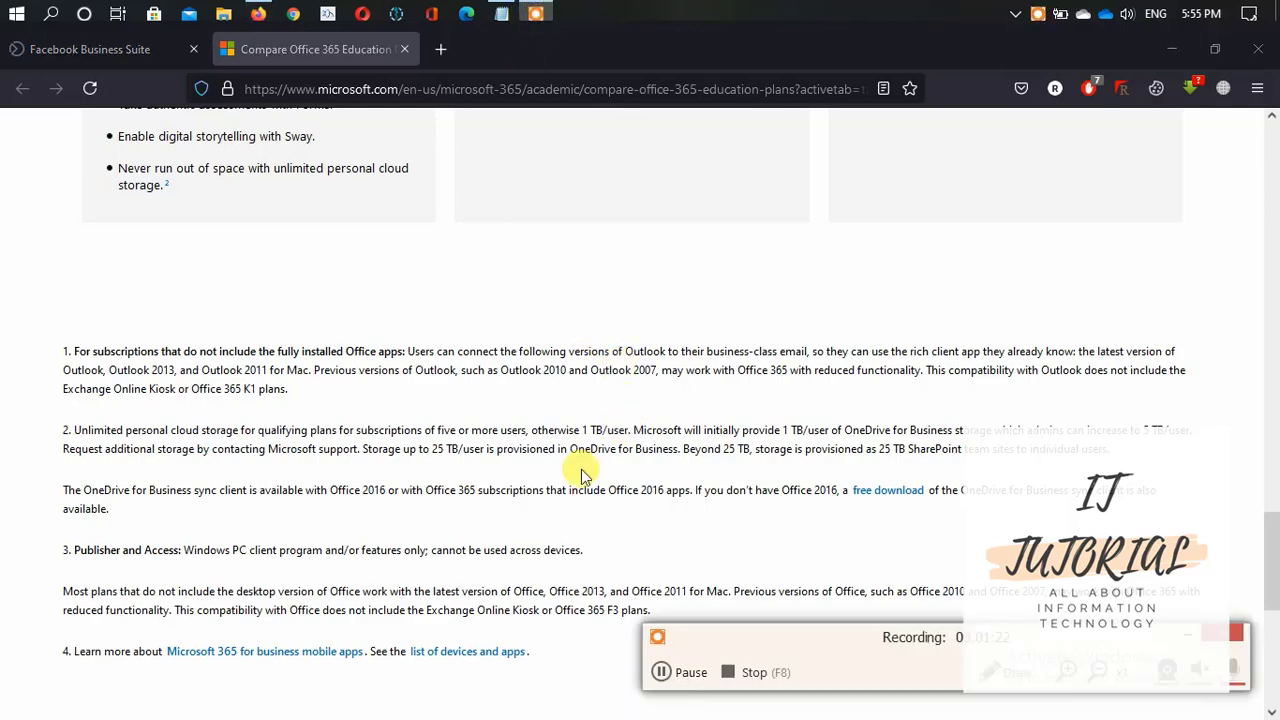
{"action": "left_click", "coordinate": [661, 672]}
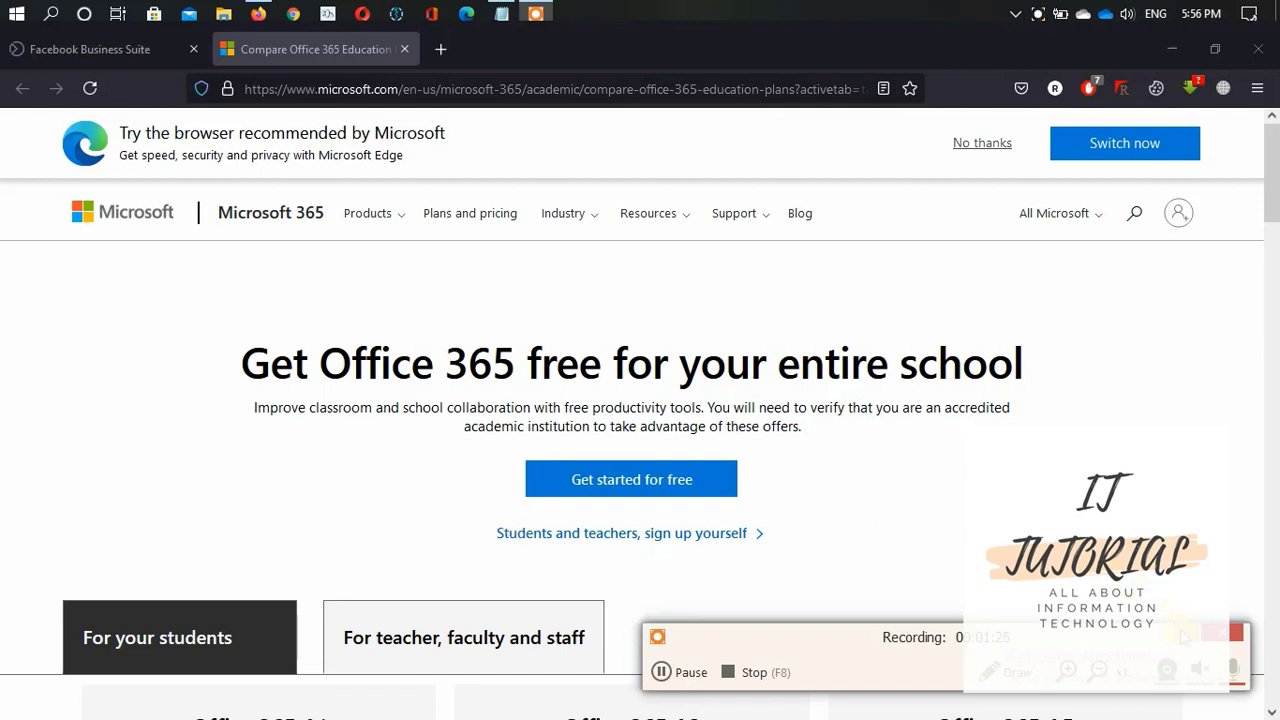
{"action": "left_click", "coordinate": [686, 480]}
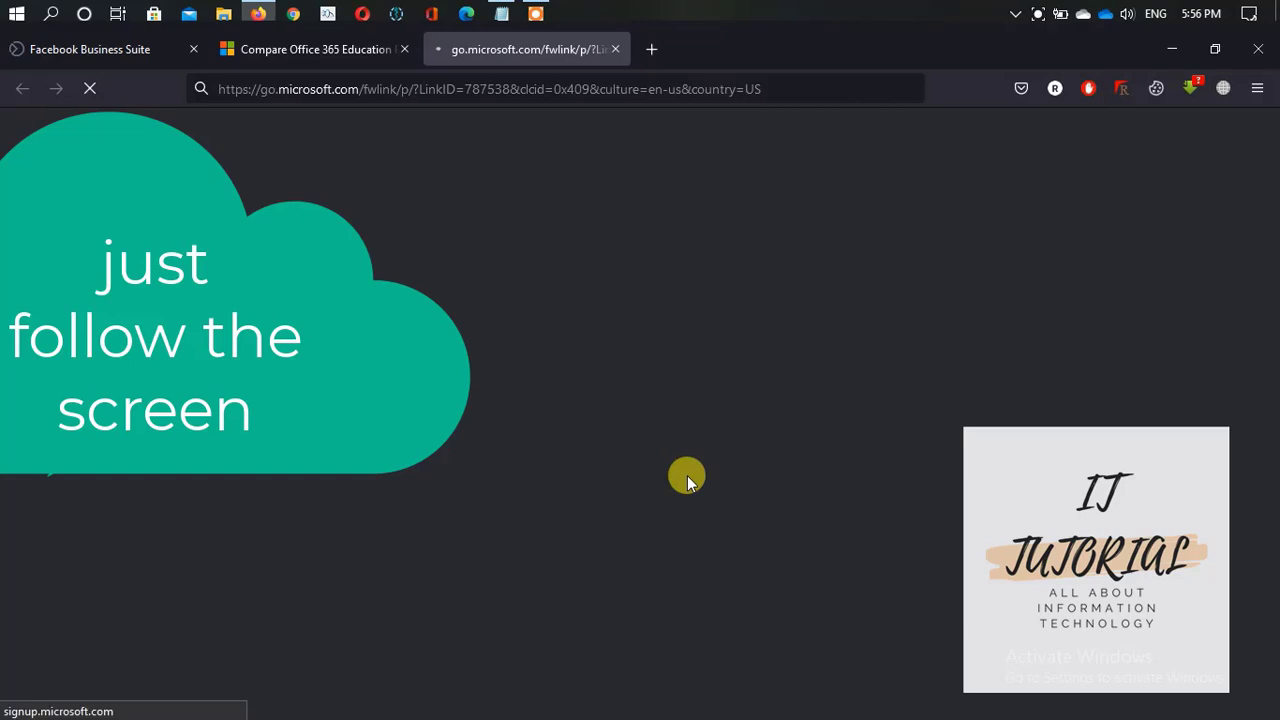
- Close the comparison tab and set the signup country to Nepal, correcting Netherlands
{"action": "left_click", "coordinate": [401, 49]}
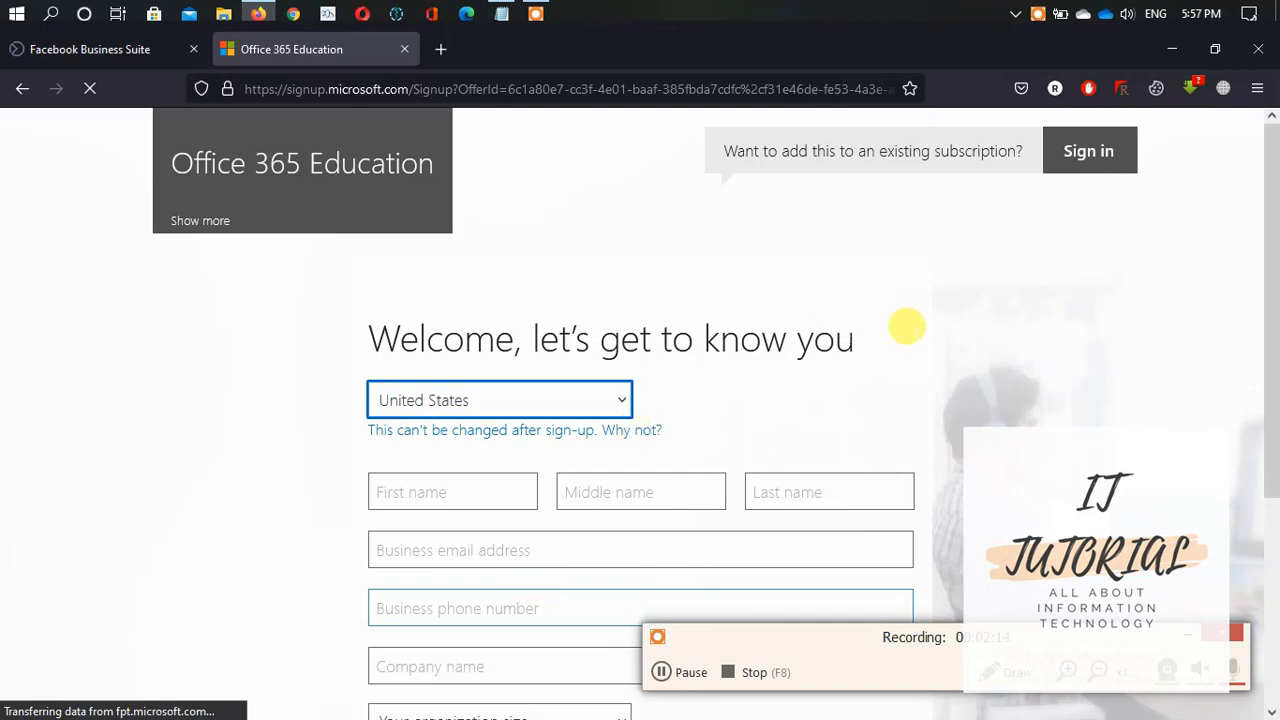
{"action": "scroll", "coordinate": [1015, 330], "scroll_direction": "down", "scroll_amount": 2}
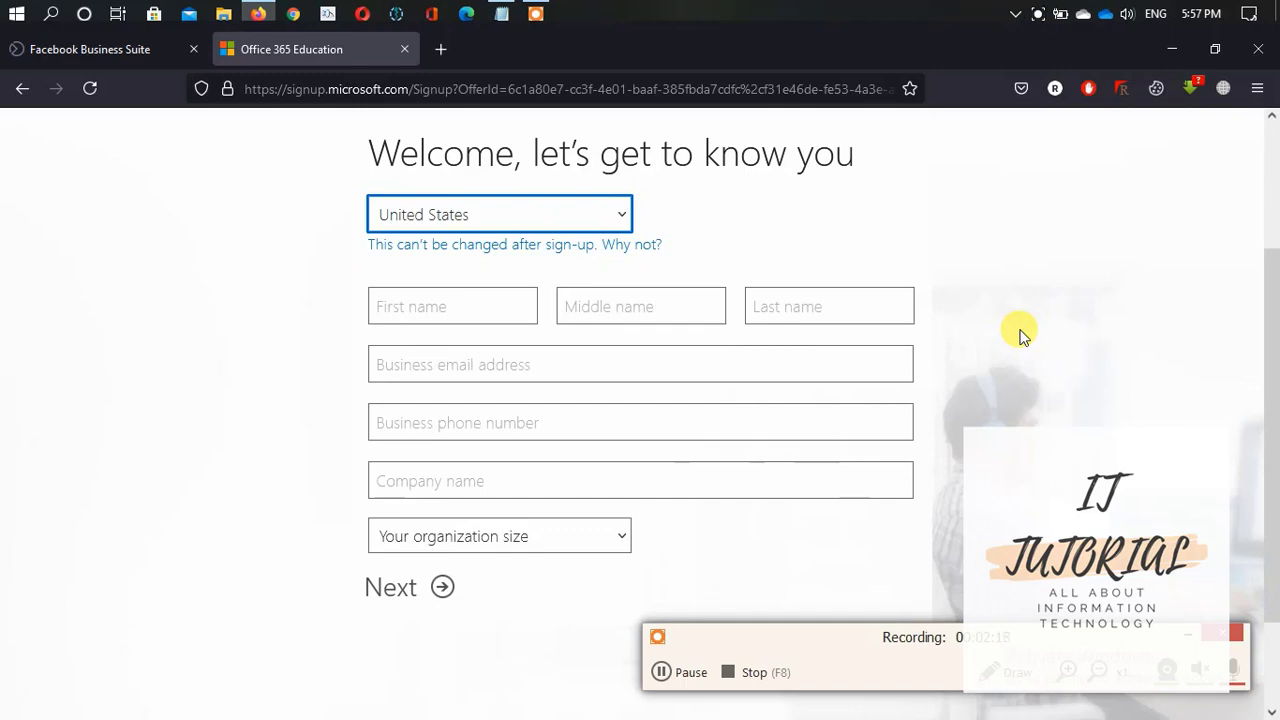
{"action": "left_click", "coordinate": [614, 216]}
{"action": "scroll", "coordinate": [549, 446], "scroll_direction": "down", "scroll_amount": 3}
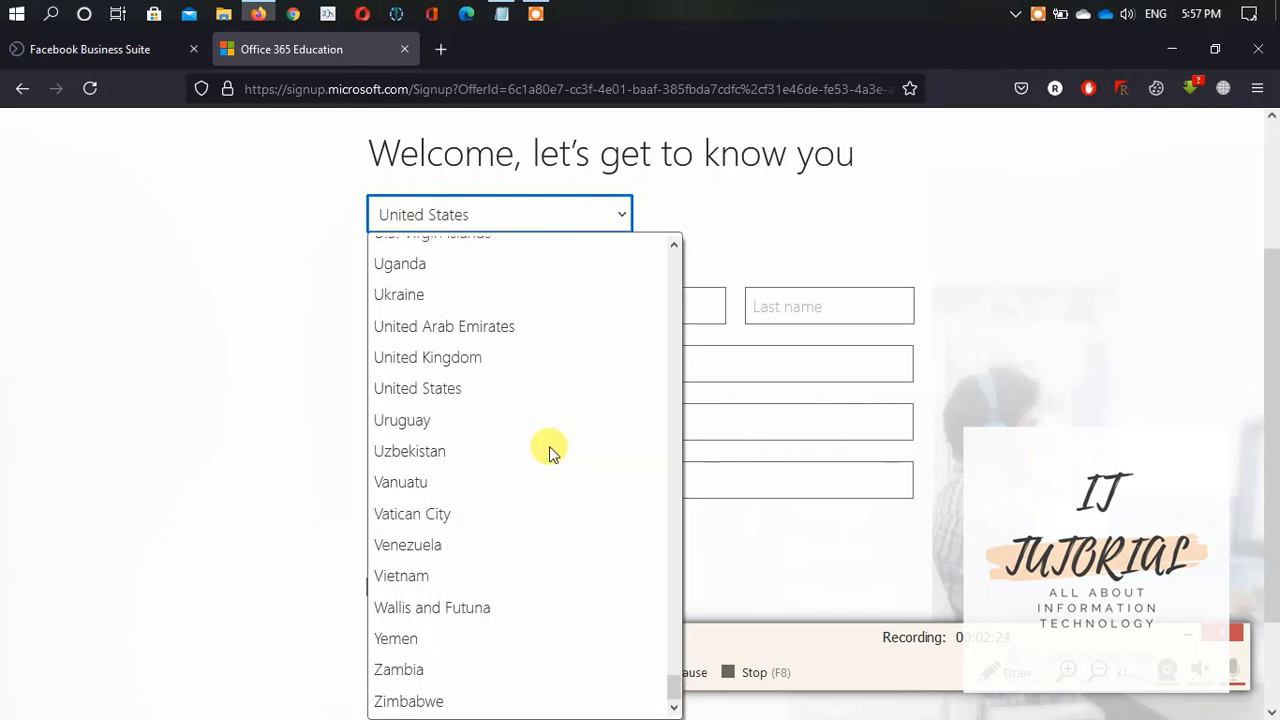
{"action": "scroll", "coordinate": [549, 446], "scroll_direction": "up", "scroll_amount": 20}
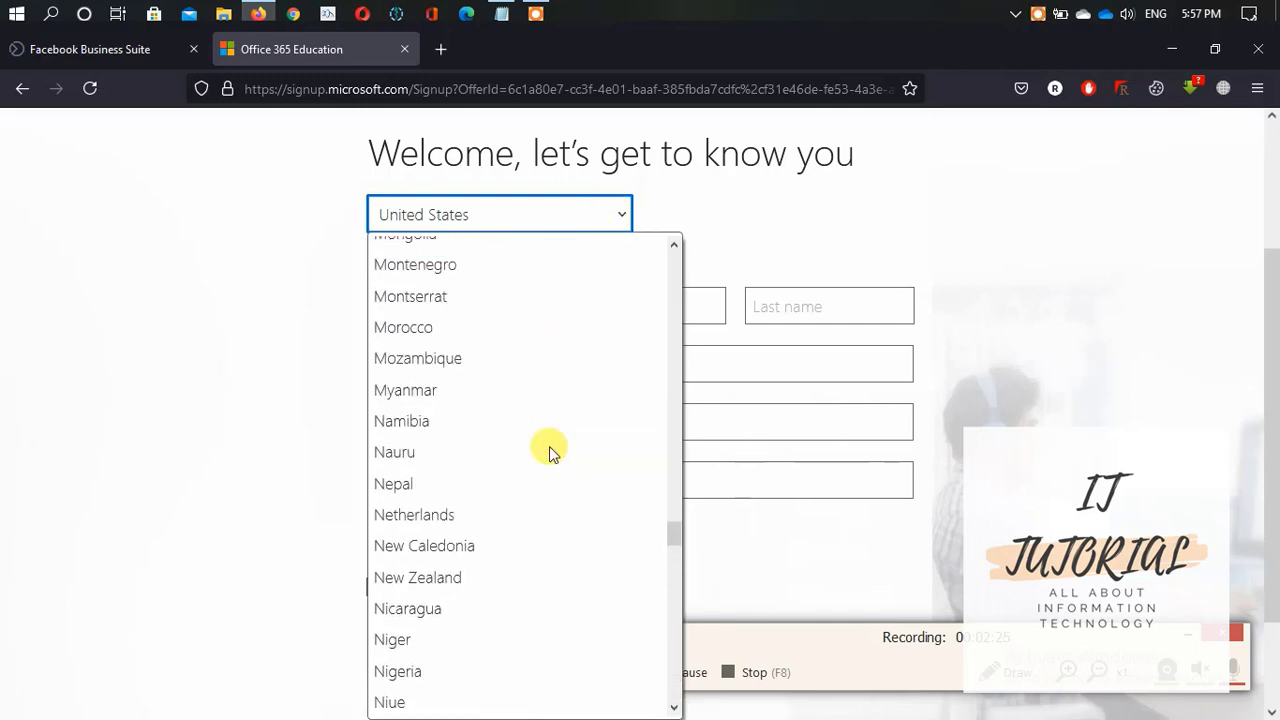
{"action": "left_click", "coordinate": [497, 512]}
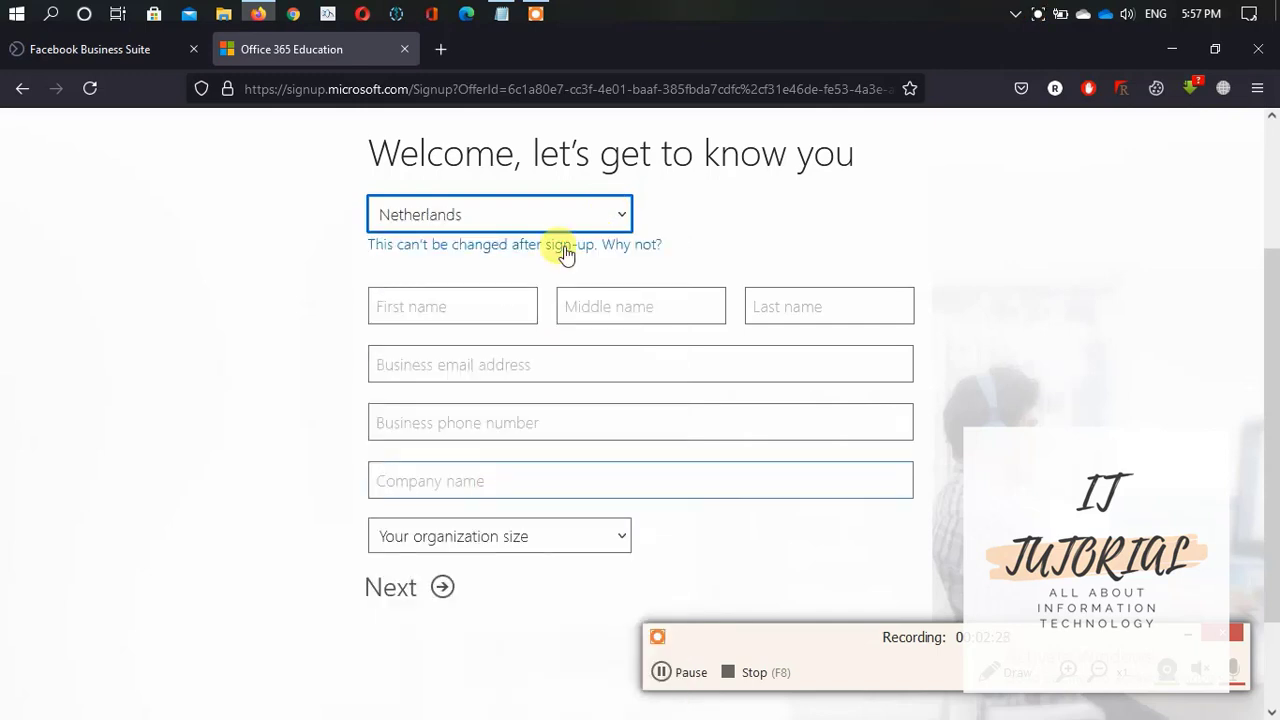
{"action": "left_click", "coordinate": [620, 216]}
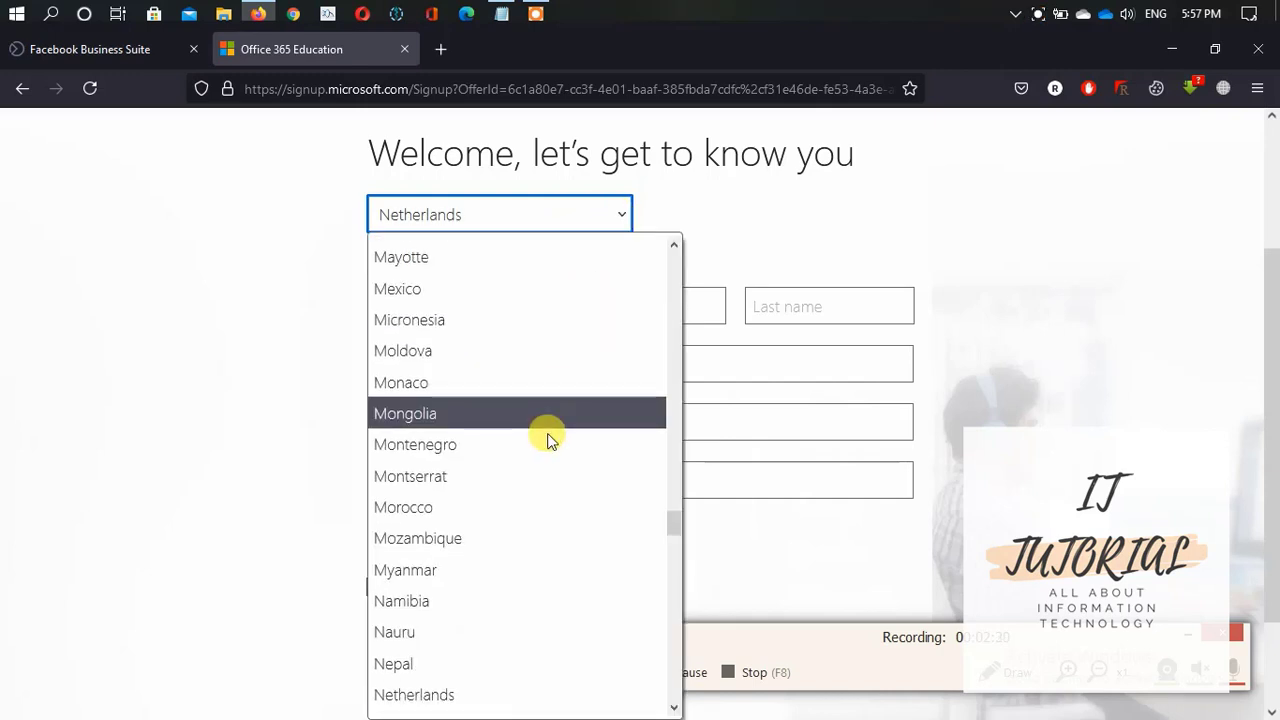
{"action": "scroll", "coordinate": [520, 480], "scroll_direction": "down", "scroll_amount": 2}
{"action": "left_click", "coordinate": [472, 548]}
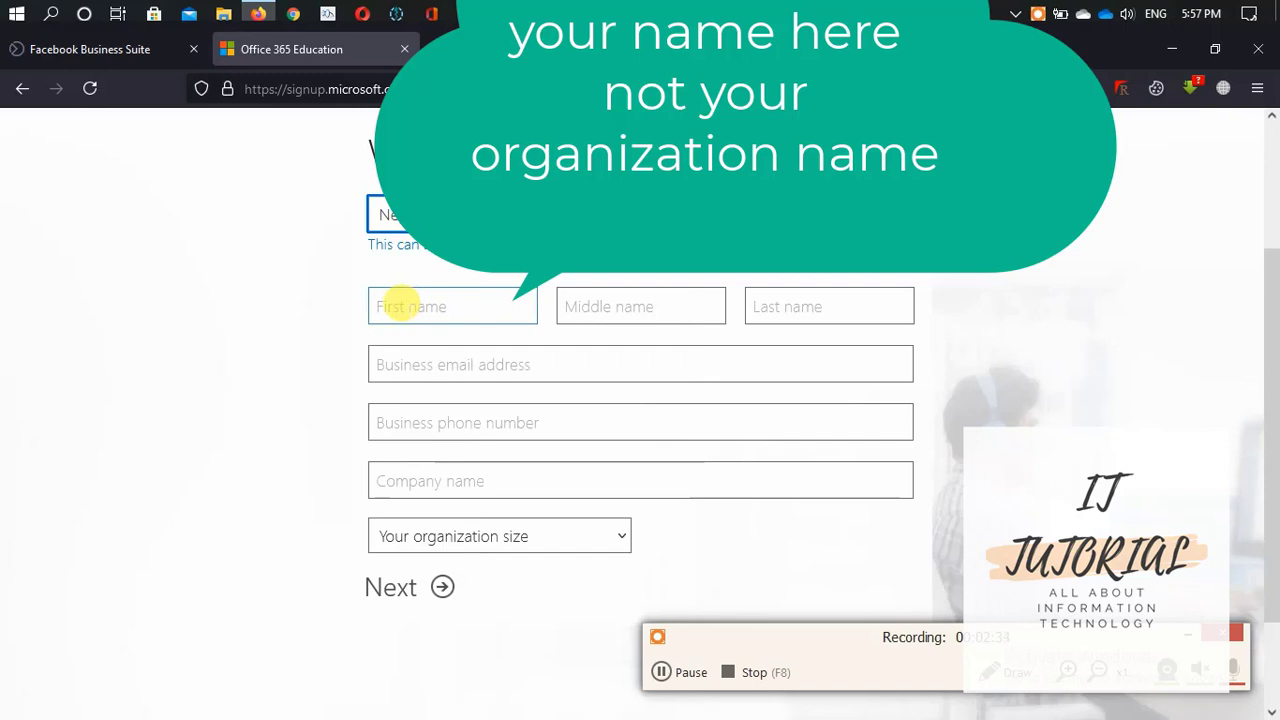
- Fill in the contact and school details, choose 1000+ people, and submit
{"action": "left_click", "coordinate": [398, 304]}
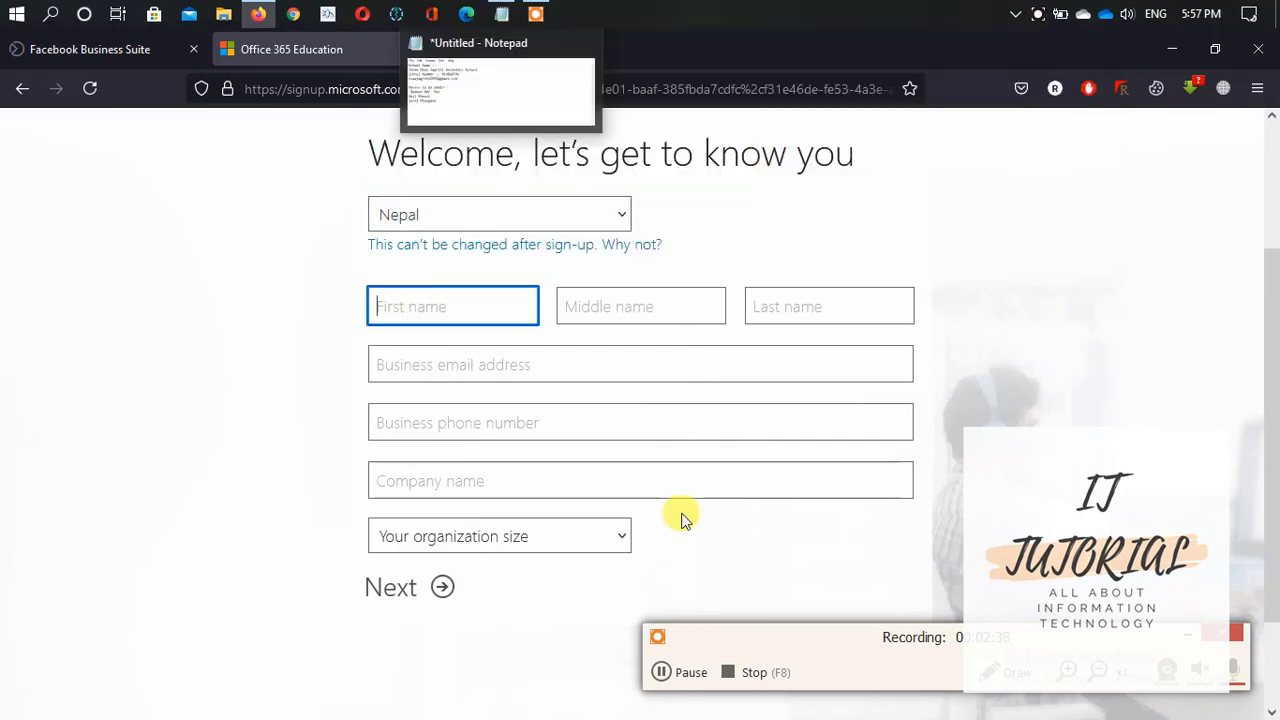
{"action": "left_click", "coordinate": [660, 672]}
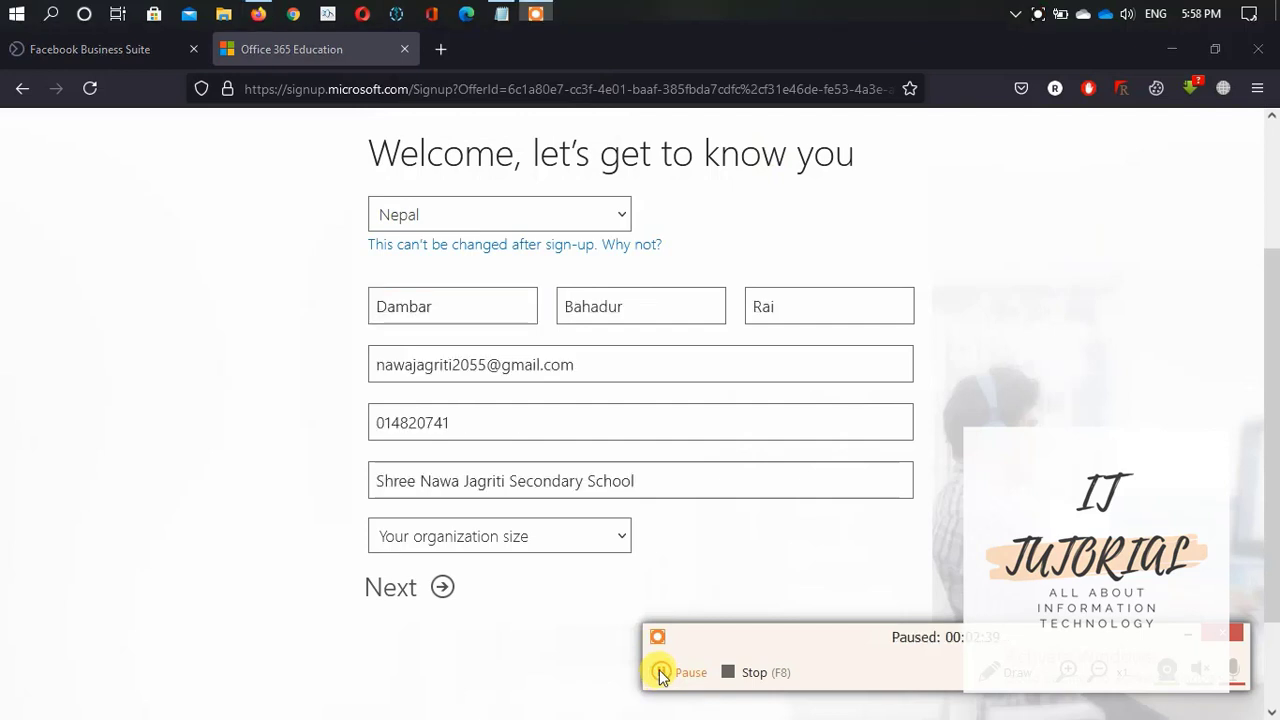
{"action": "left_click", "coordinate": [663, 673]}
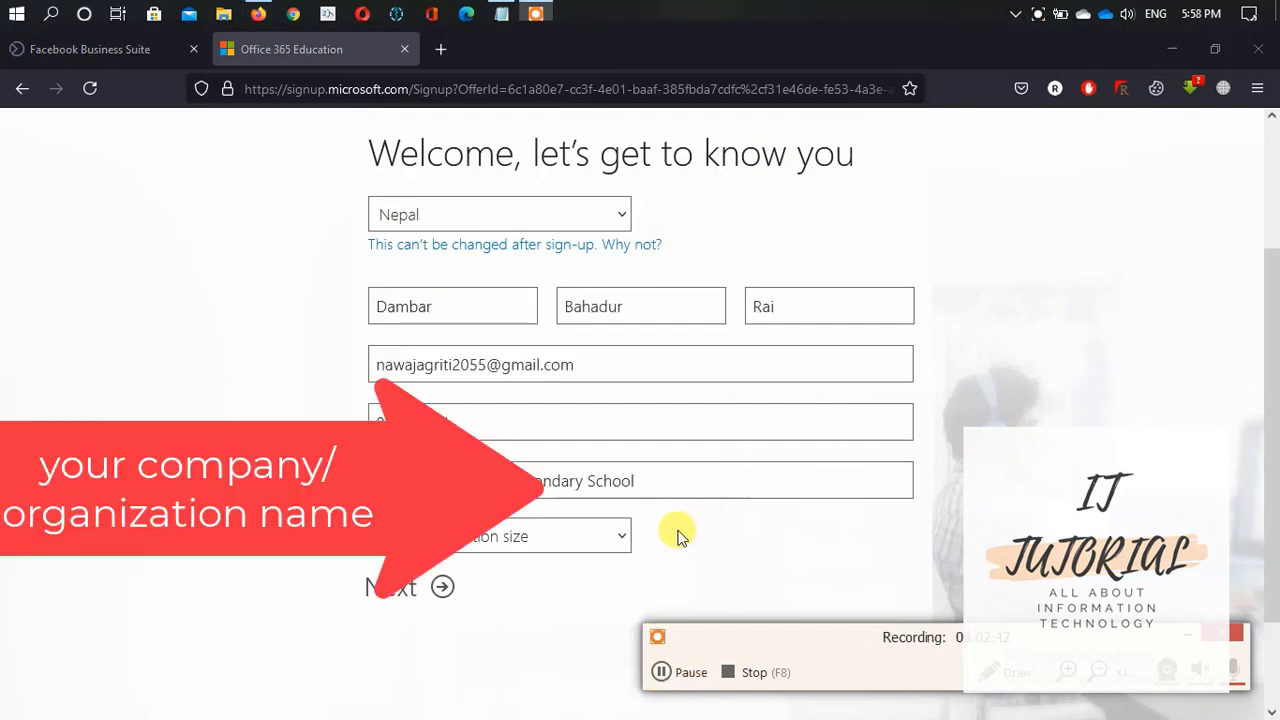
{"action": "left_click", "coordinate": [620, 540]}
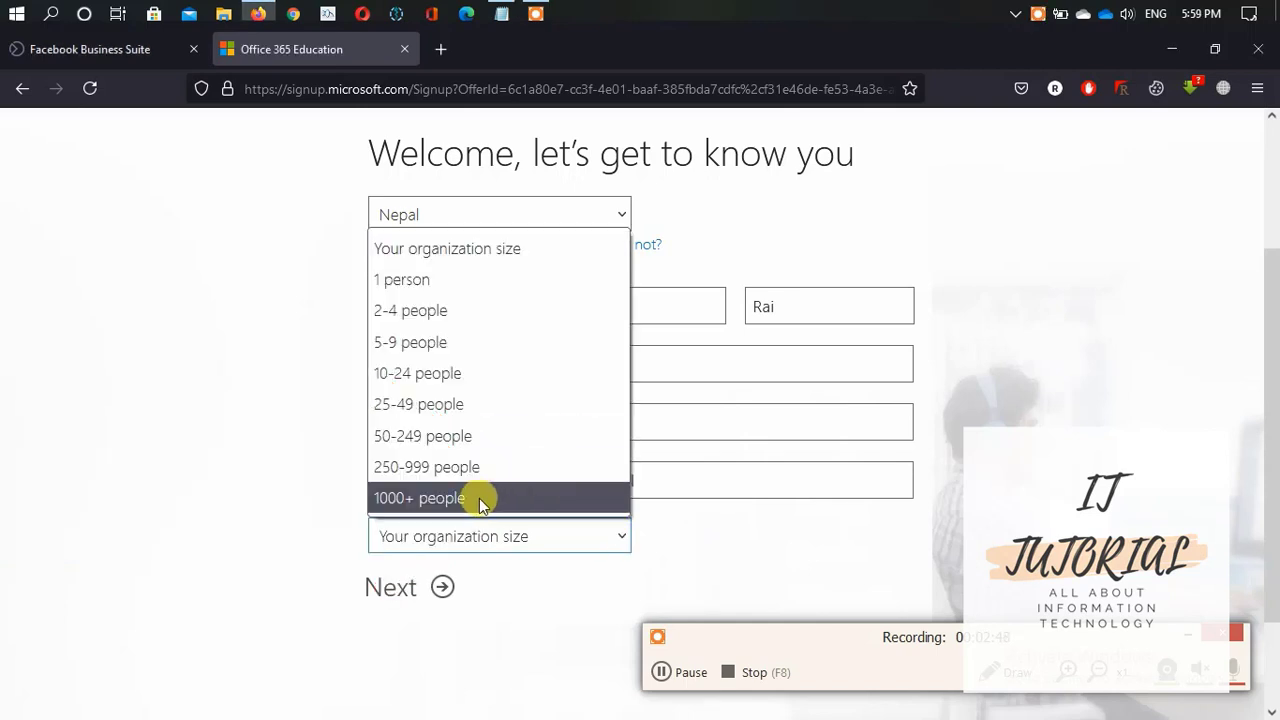
{"action": "left_click", "coordinate": [511, 496]}
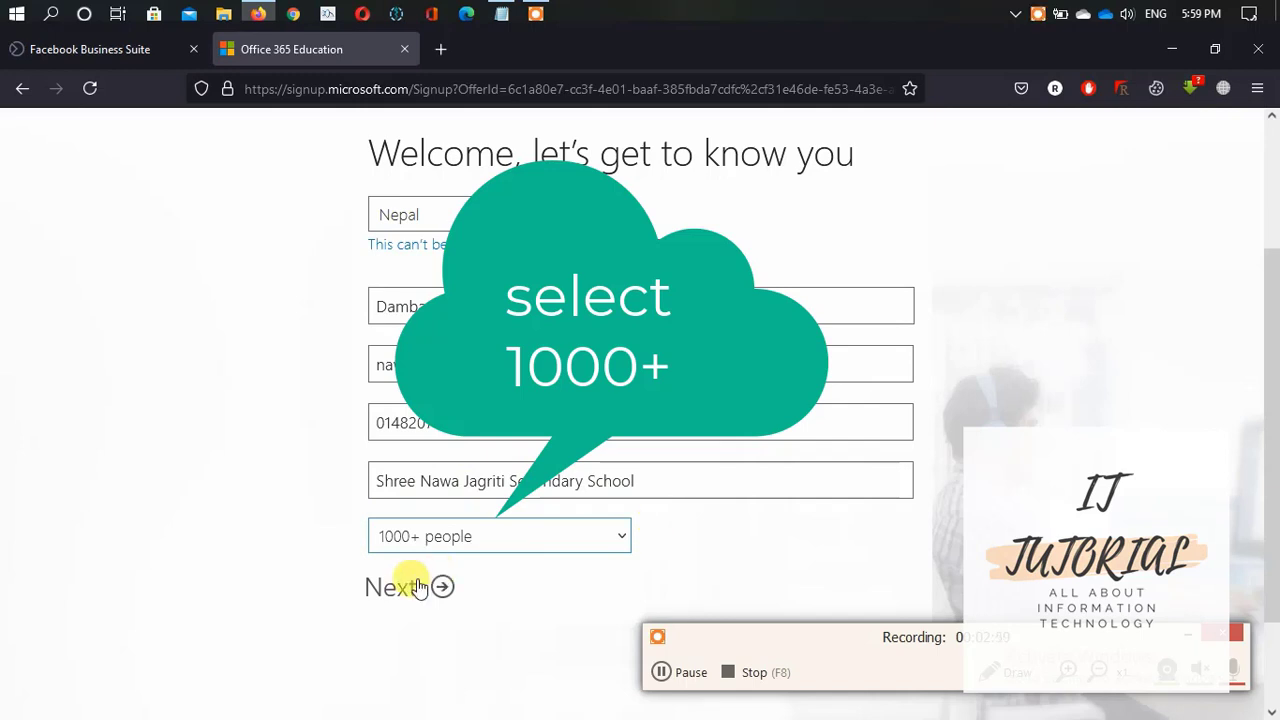
{"action": "left_click", "coordinate": [402, 589]}
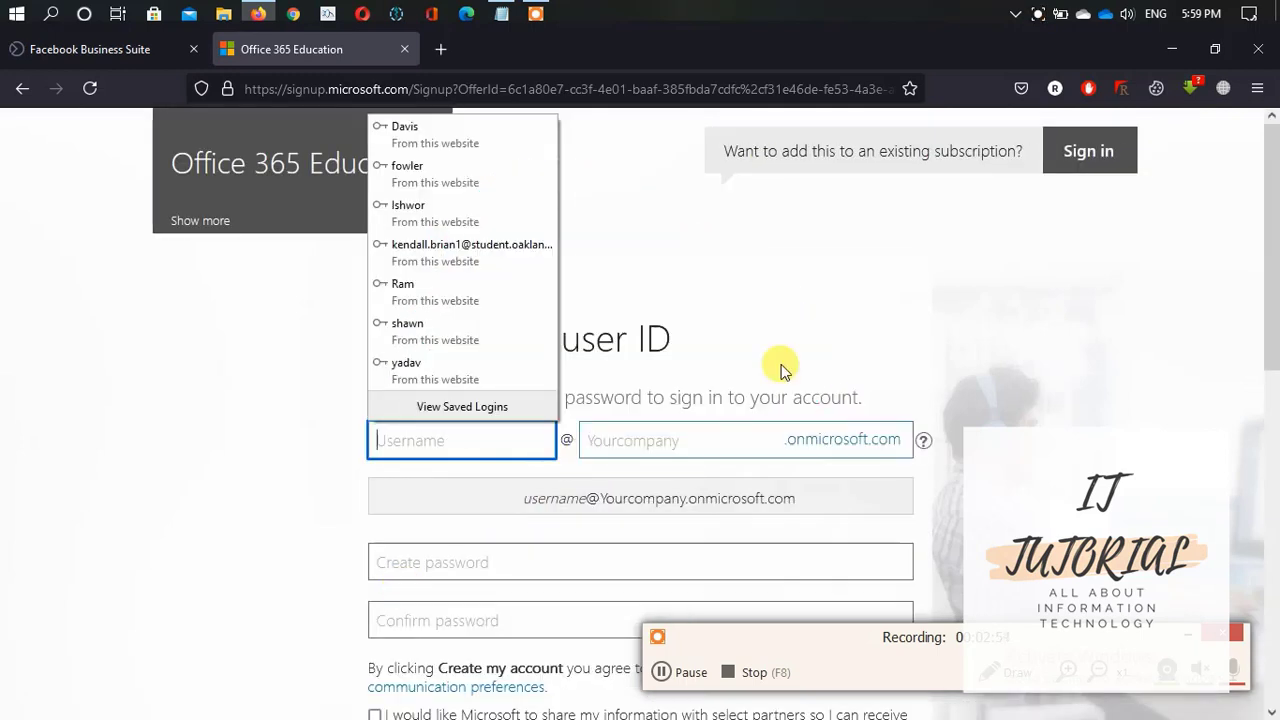
- Set the admin user ID and password, accept partner sharing, and create the account
{"action": "left_click", "coordinate": [1064, 358]}
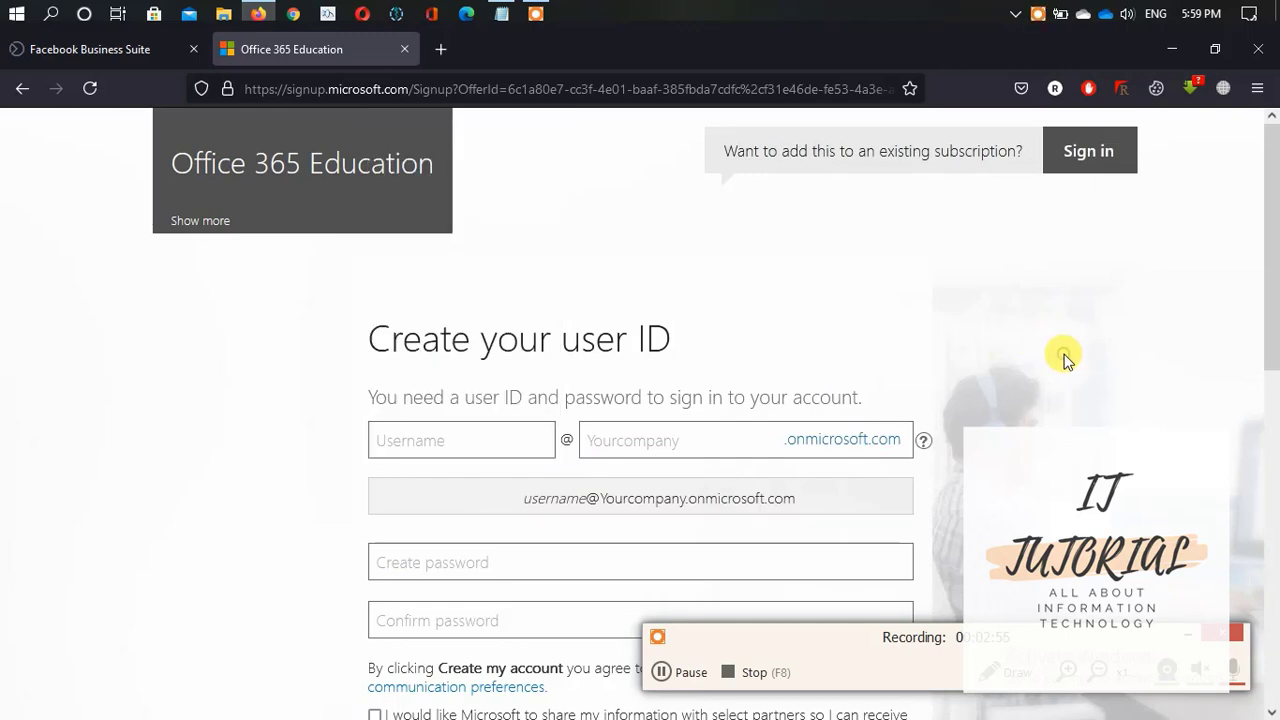
{"action": "scroll", "coordinate": [1064, 358], "scroll_direction": "down", "scroll_amount": 2}
{"action": "scroll", "coordinate": [1064, 358], "scroll_direction": "down", "scroll_amount": 5}
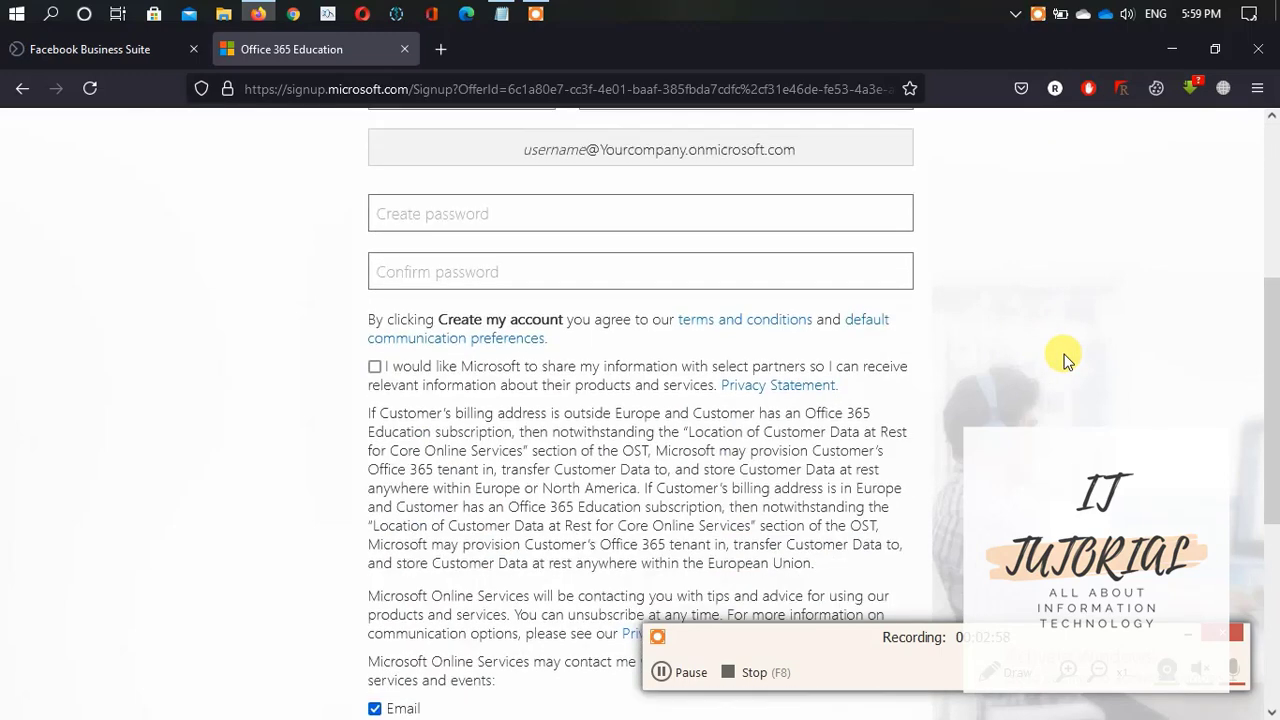
{"action": "scroll", "coordinate": [1064, 358], "scroll_direction": "up", "scroll_amount": 5}
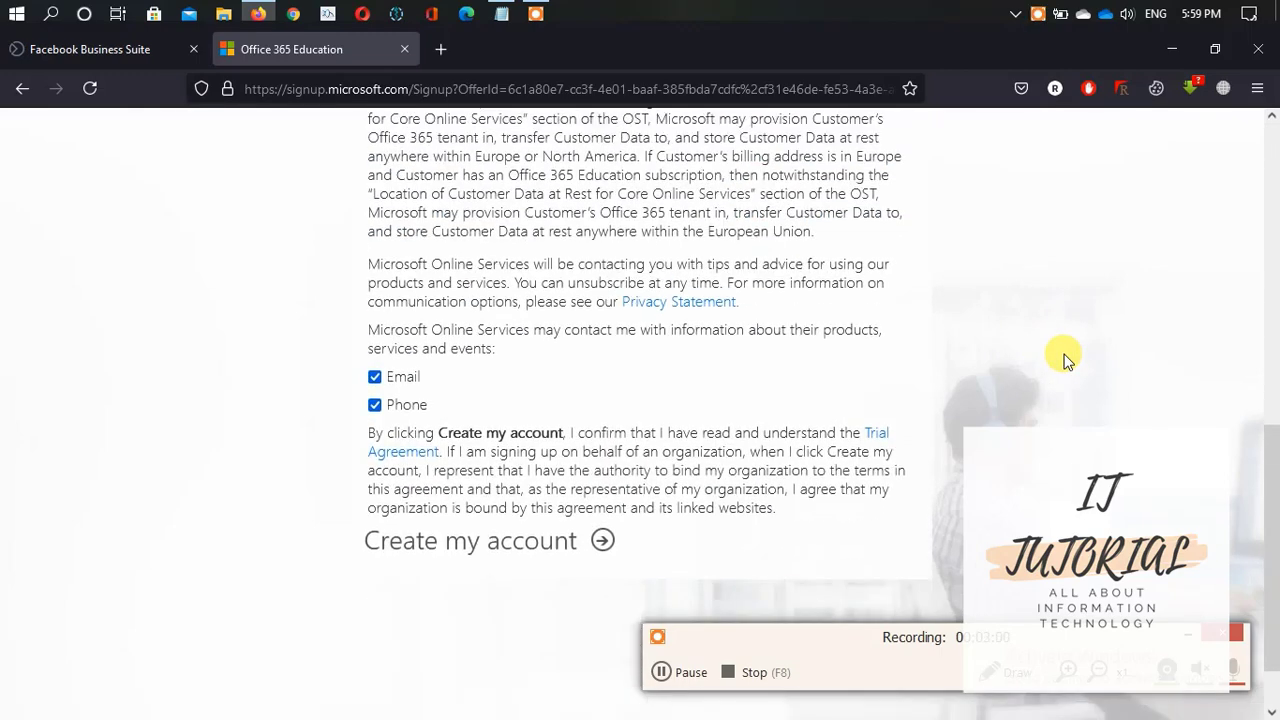
{"action": "scroll", "coordinate": [1064, 358], "scroll_direction": "up", "scroll_amount": 2}
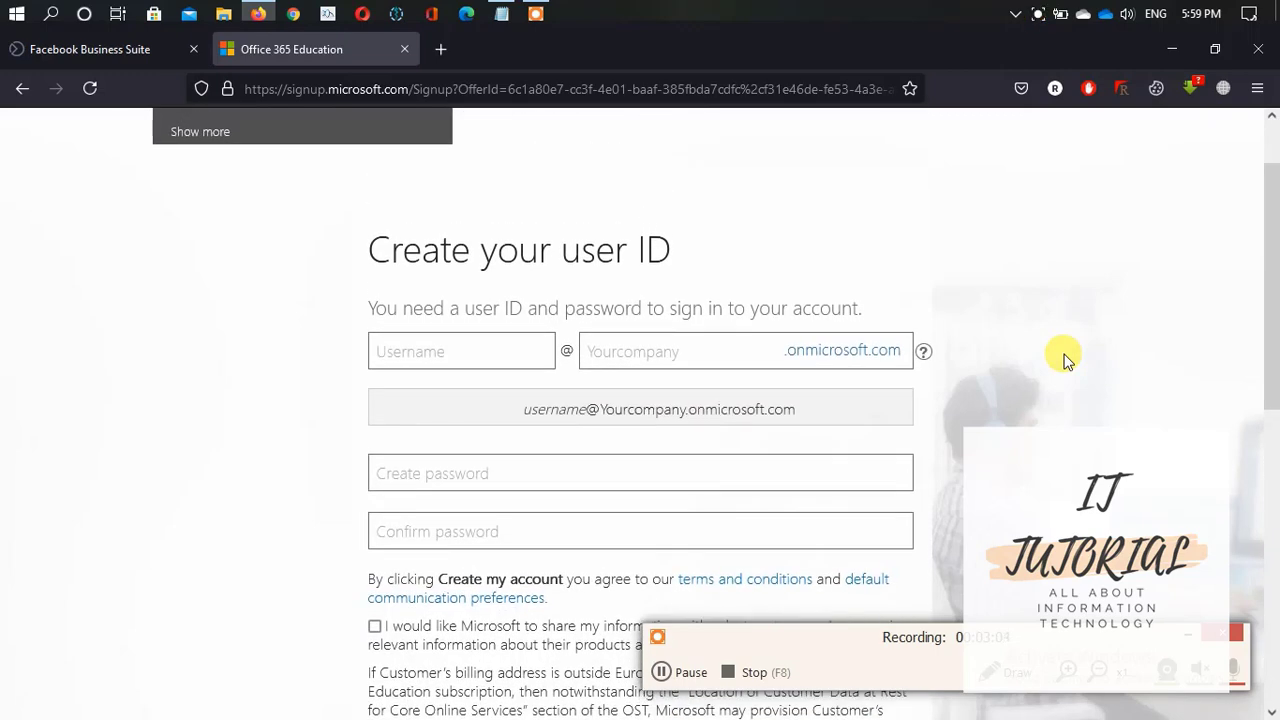
{"action": "scroll", "coordinate": [1064, 358], "scroll_direction": "down", "scroll_amount": 1}
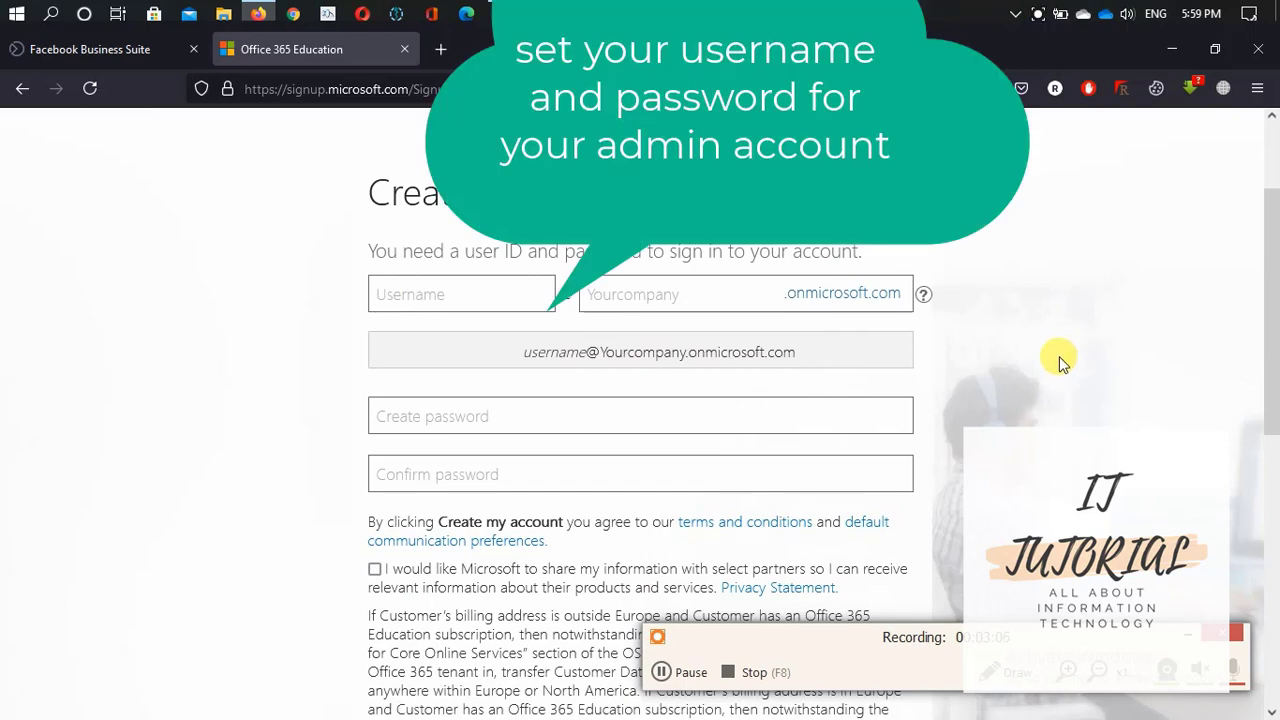
{"action": "left_click", "coordinate": [688, 672]}
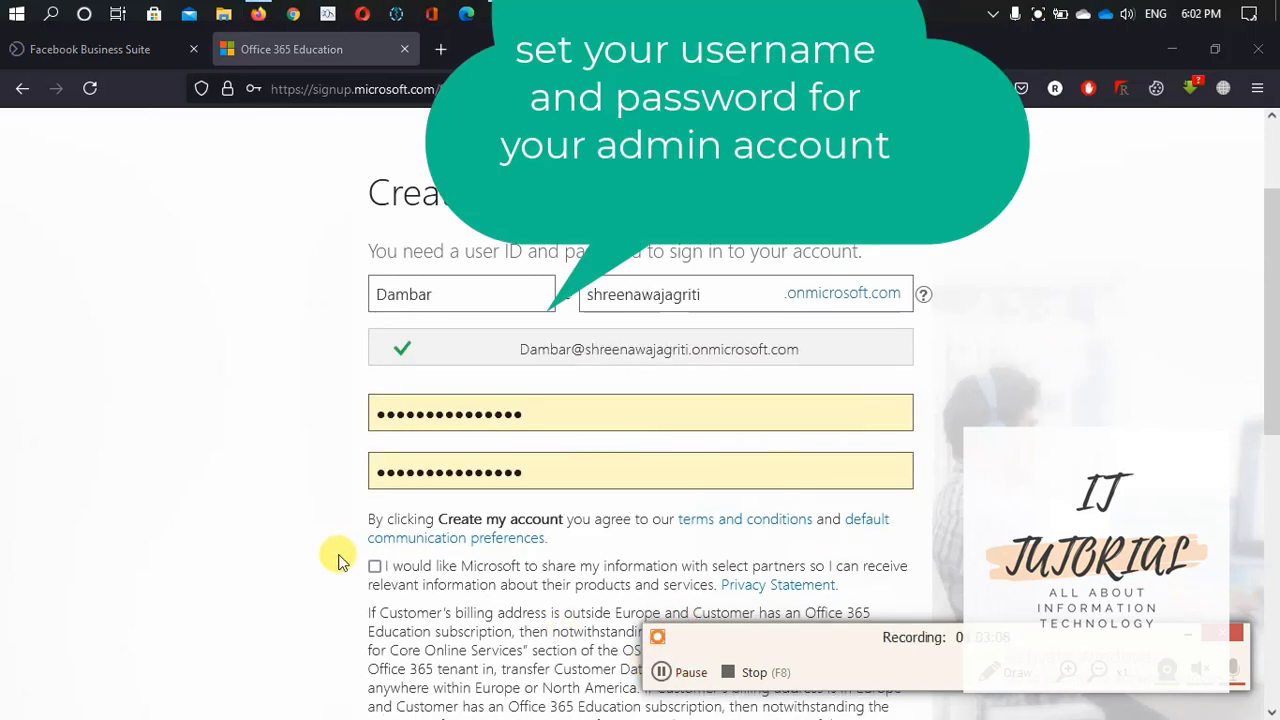
{"action": "left_click", "coordinate": [374, 566]}
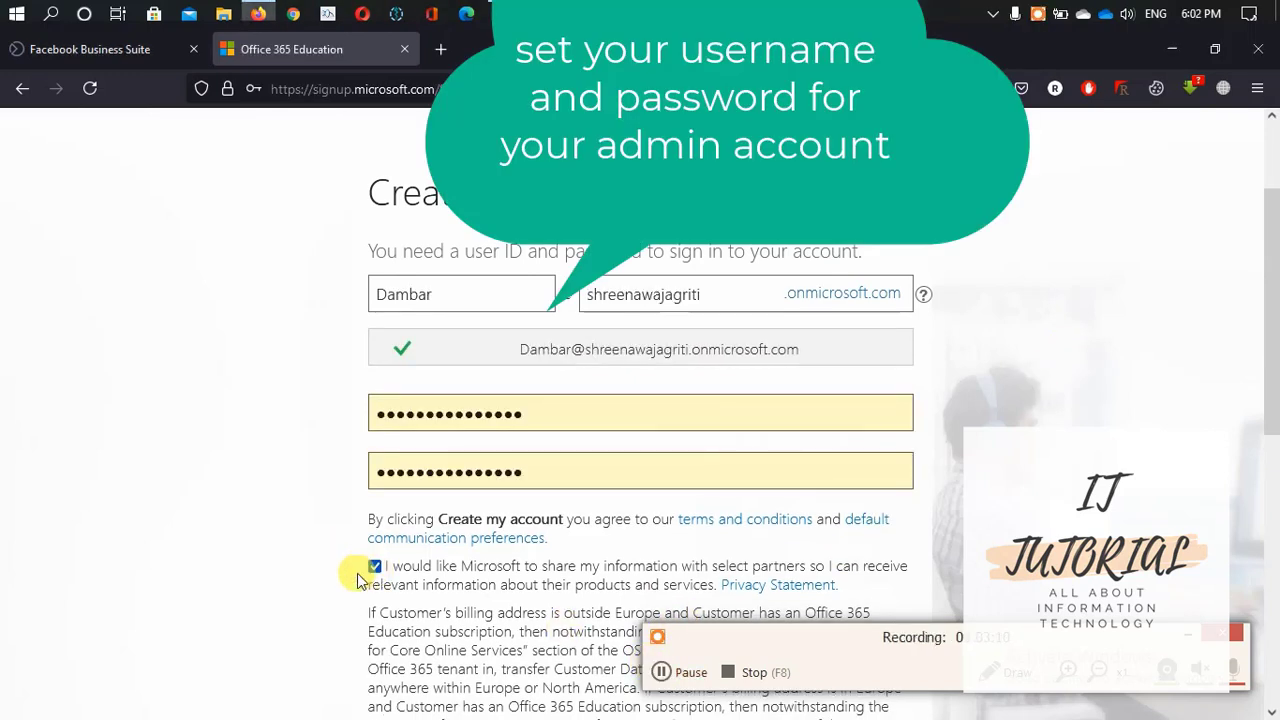
{"action": "scroll", "coordinate": [338, 580], "scroll_direction": "down", "scroll_amount": 7}
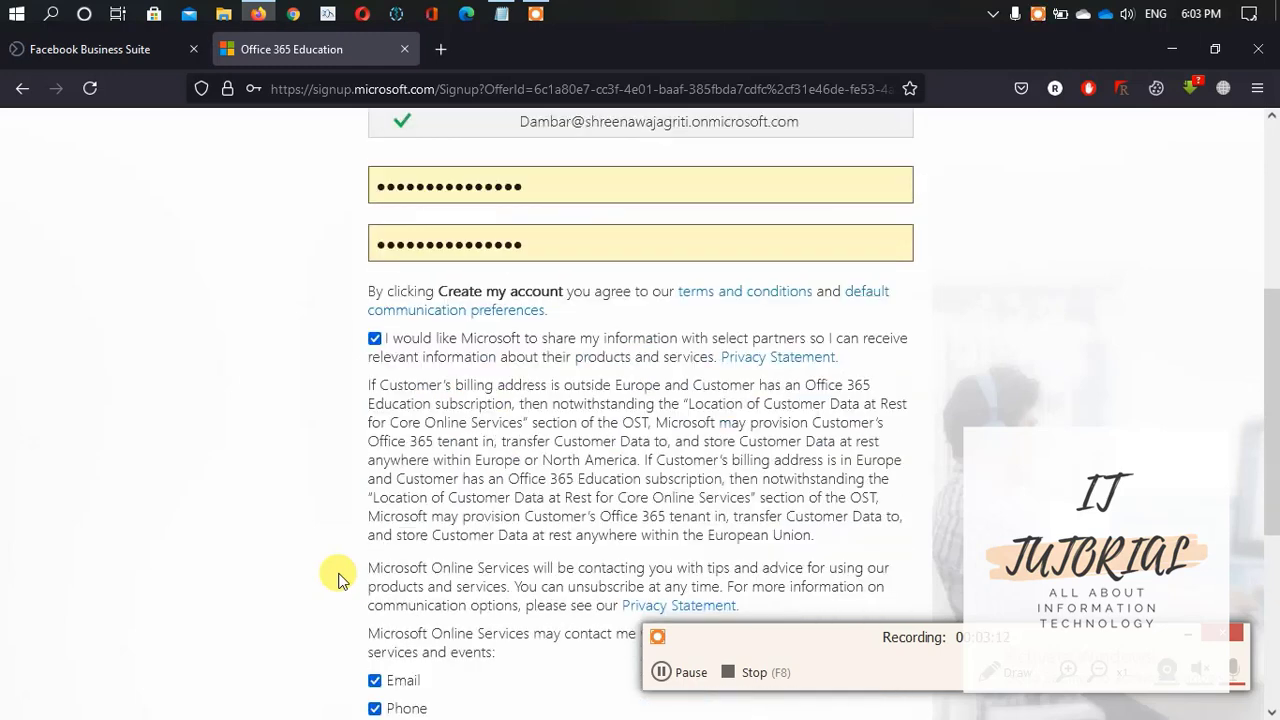
{"action": "scroll", "coordinate": [338, 580], "scroll_direction": "down", "scroll_amount": 3}
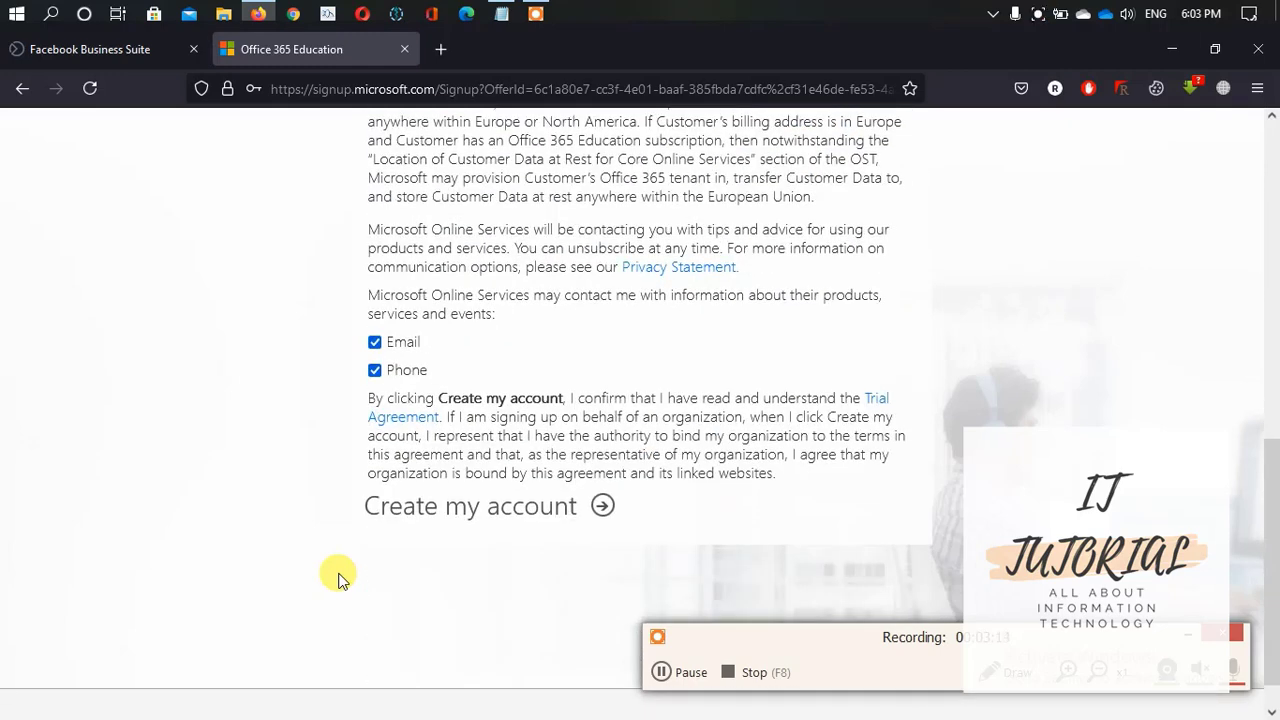
{"action": "scroll", "coordinate": [338, 578], "scroll_direction": "down", "scroll_amount": 1}
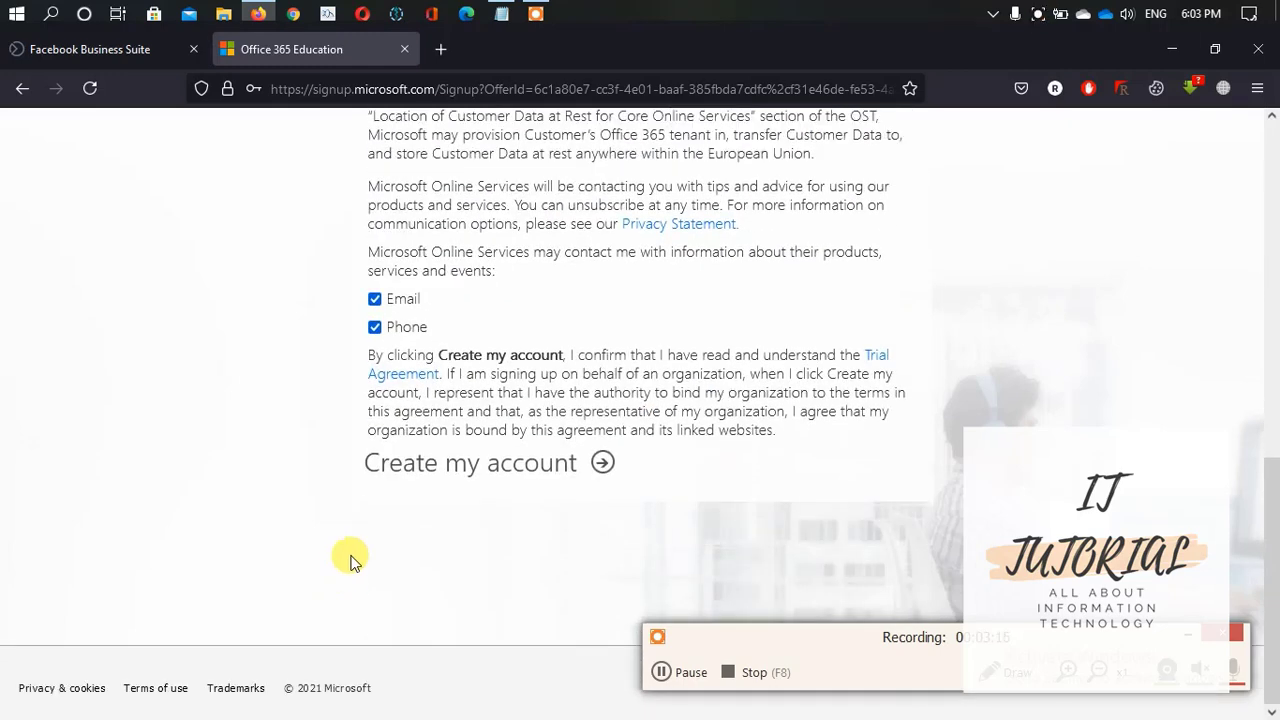
{"action": "left_click", "coordinate": [465, 462]}
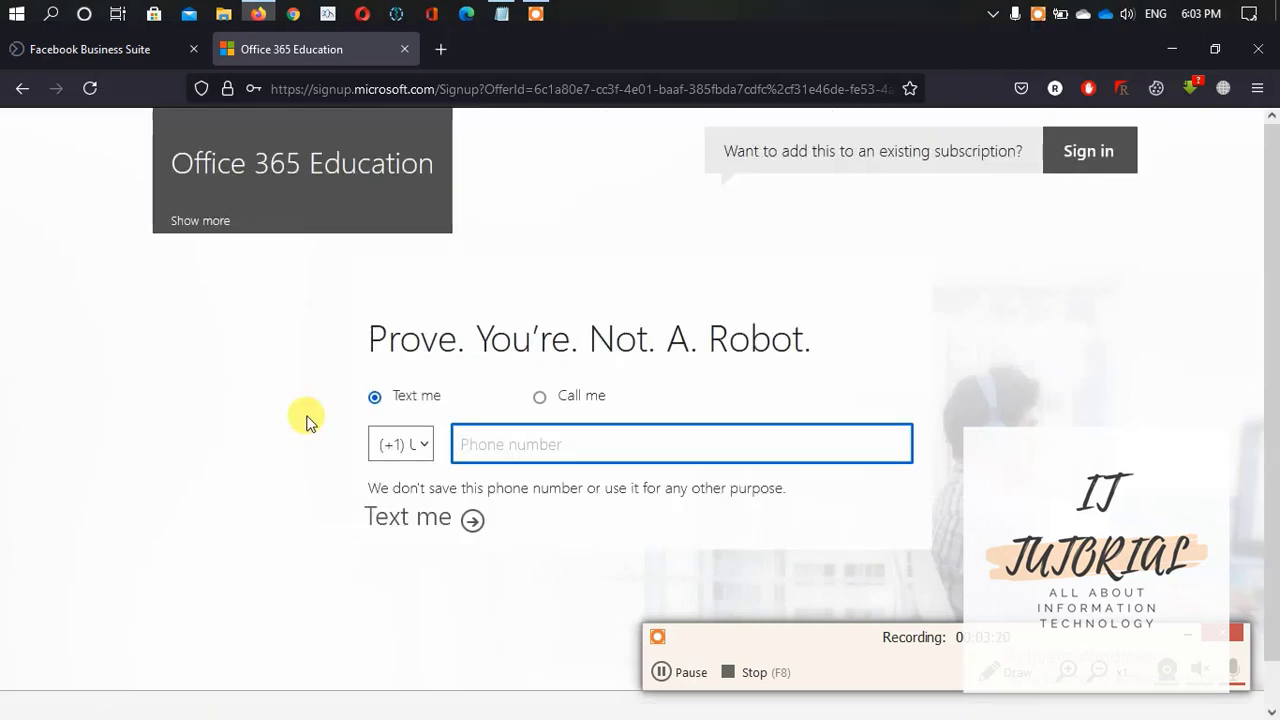
- Set the phone country code to (+977) Nepal
{"action": "scroll", "coordinate": [306, 420], "scroll_direction": "down", "scroll_amount": 1}
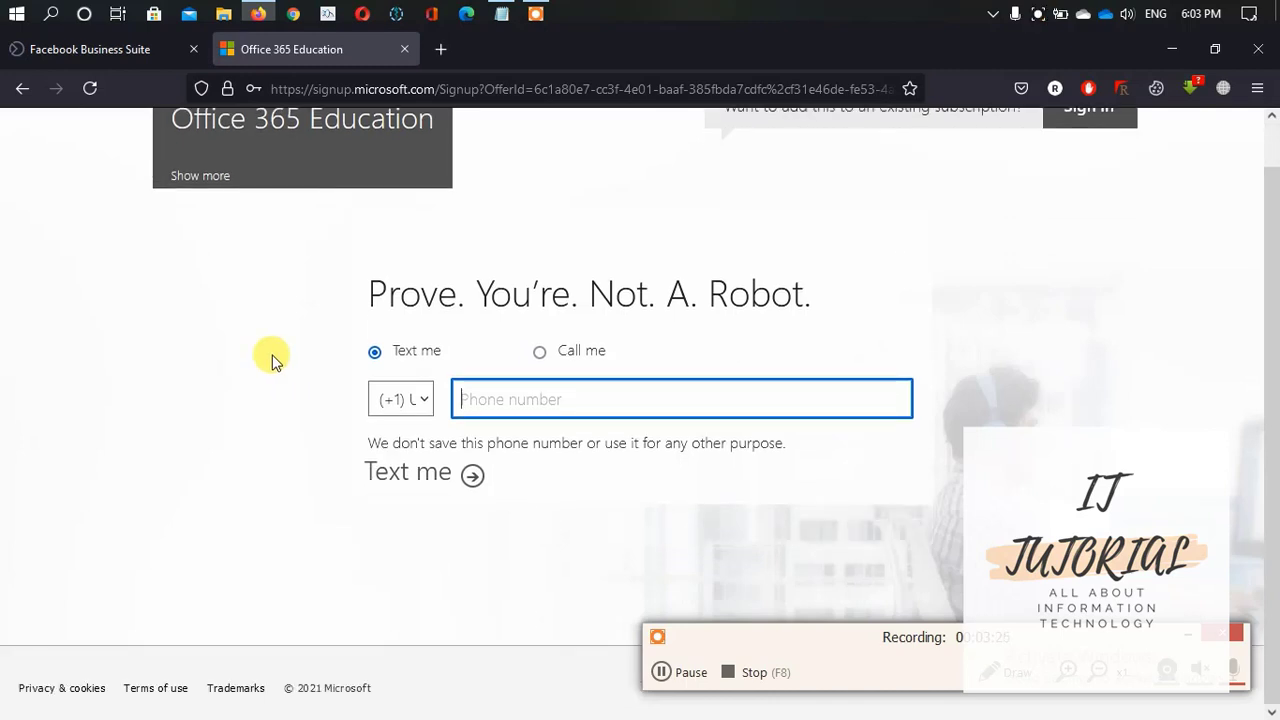
{"action": "left_click", "coordinate": [420, 398]}
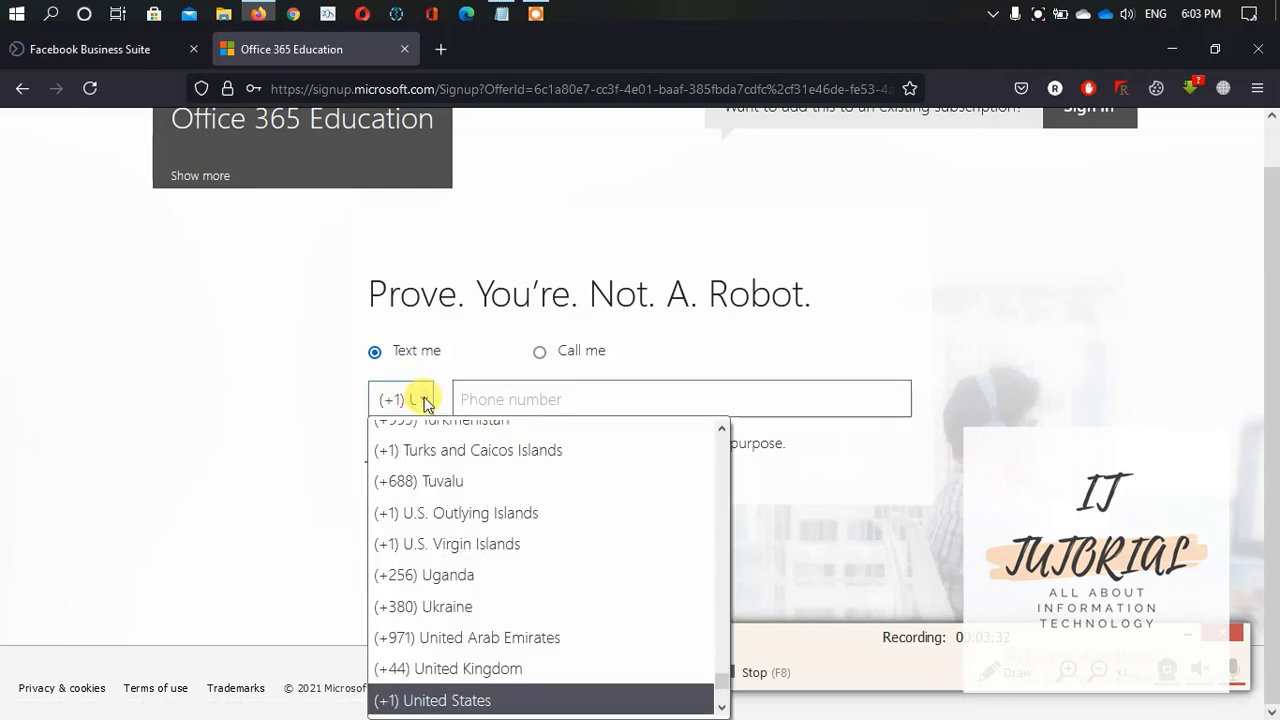
{"action": "scroll", "coordinate": [428, 563], "scroll_direction": "up", "scroll_amount": 1}
{"action": "scroll", "coordinate": [490, 468], "scroll_direction": "up", "scroll_amount": 5}
{"action": "scroll", "coordinate": [490, 468], "scroll_direction": "up", "scroll_amount": 15}
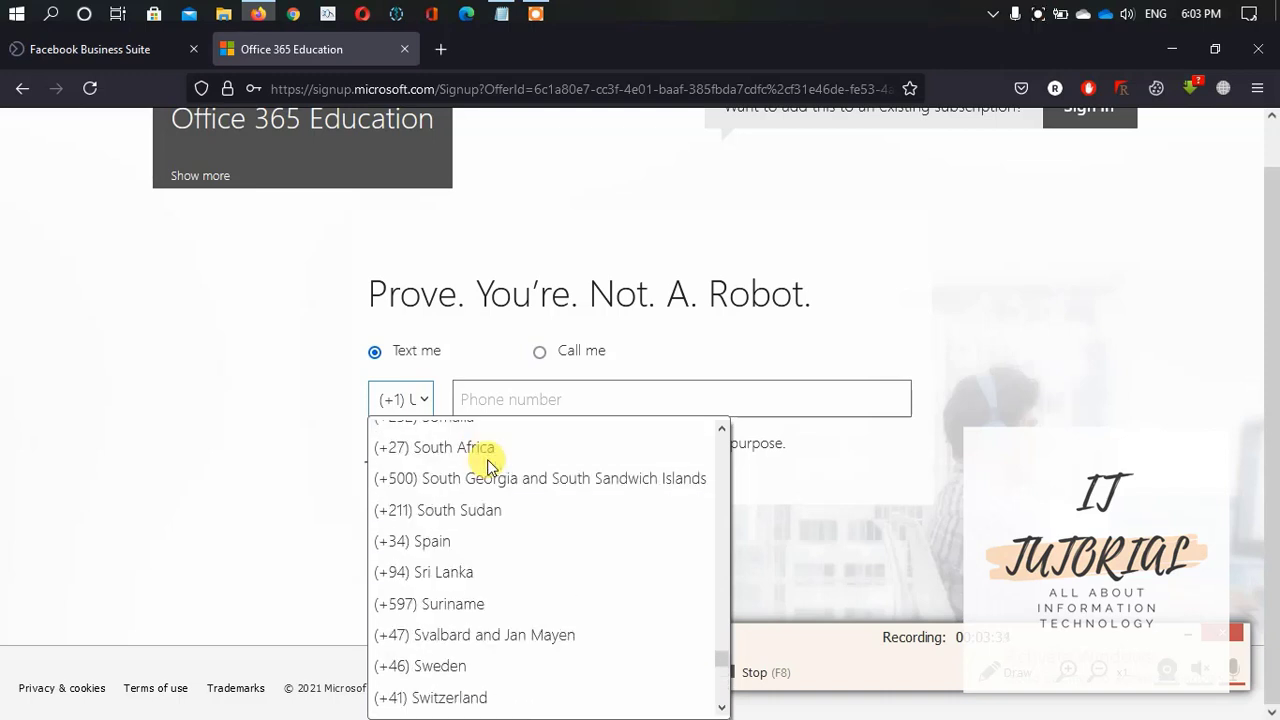
{"action": "scroll", "coordinate": [490, 465], "scroll_direction": "up", "scroll_amount": 4}
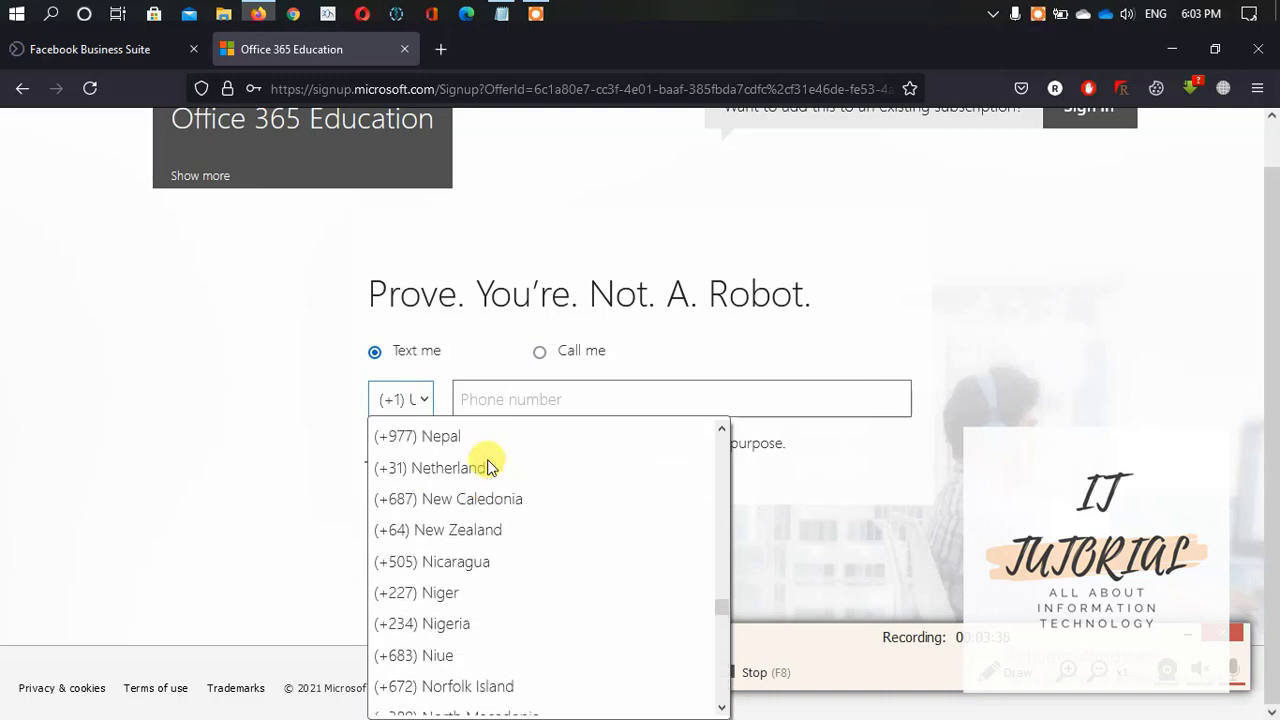
{"action": "scroll", "coordinate": [536, 542], "scroll_direction": "up", "scroll_amount": 1}
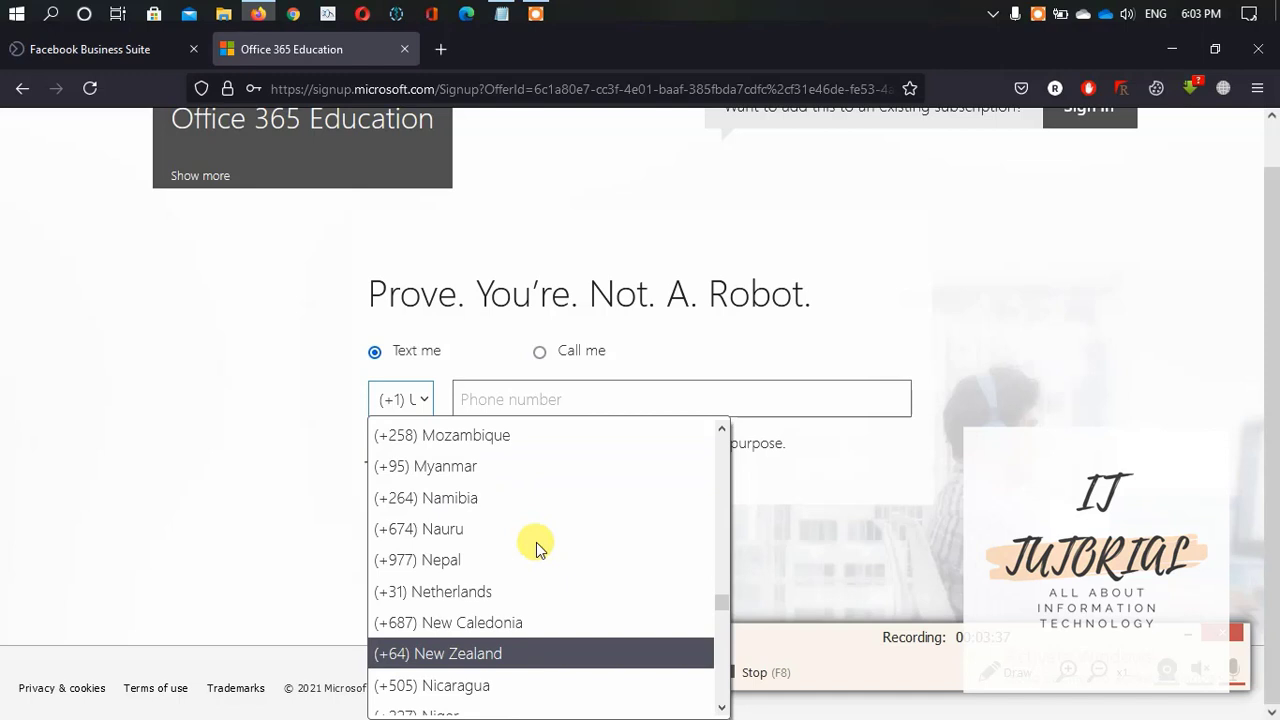
{"action": "left_click", "coordinate": [486, 562]}
- Enter and correct the phone number, then request the code by text
{"action": "left_click", "coordinate": [545, 399]}
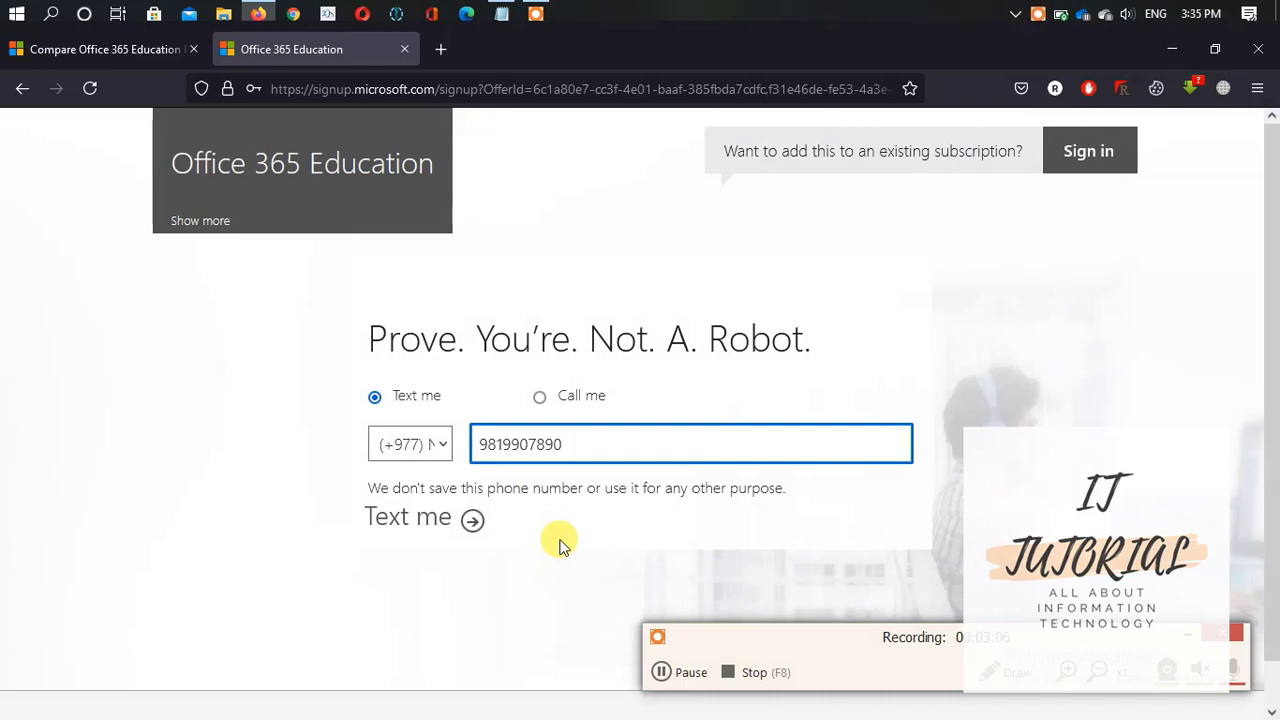
{"action": "key", "text": "BackSpace"}
{"action": "key", "text": "BackSpace"}
{"action": "key", "text": "BackSpace"}
{"action": "type", "text": "8790"}
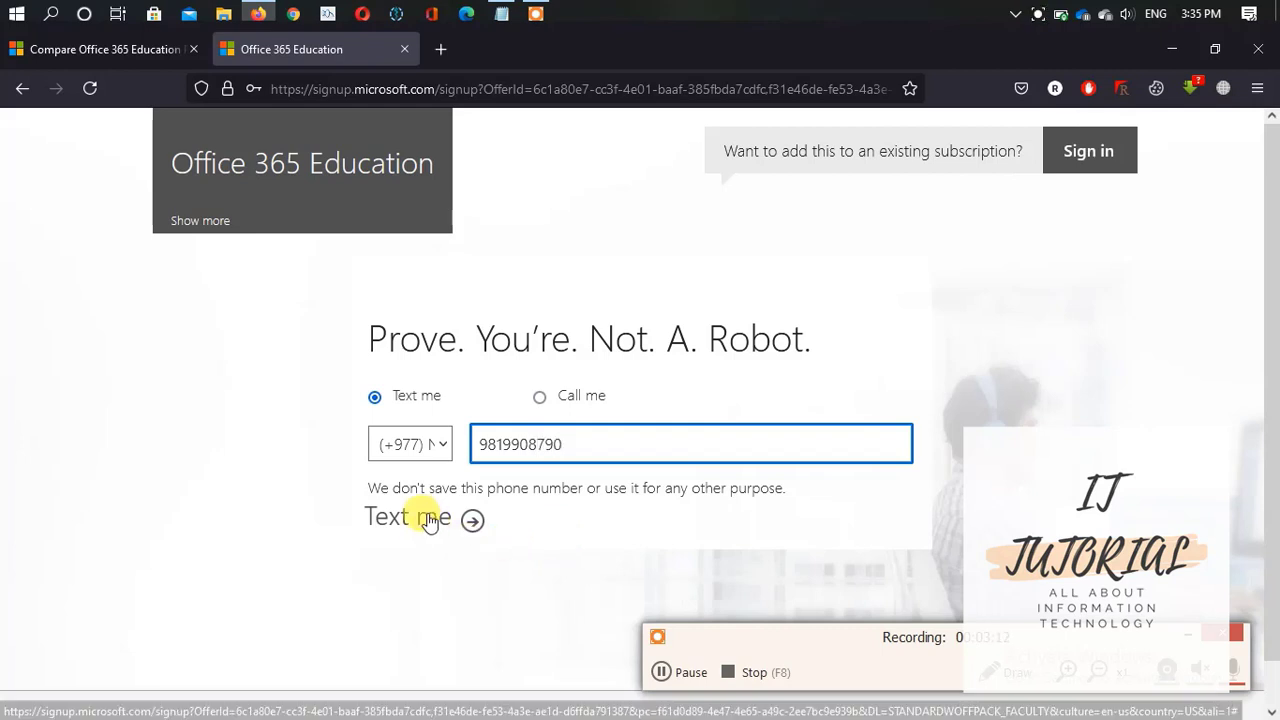
{"action": "left_click", "coordinate": [432, 520]}
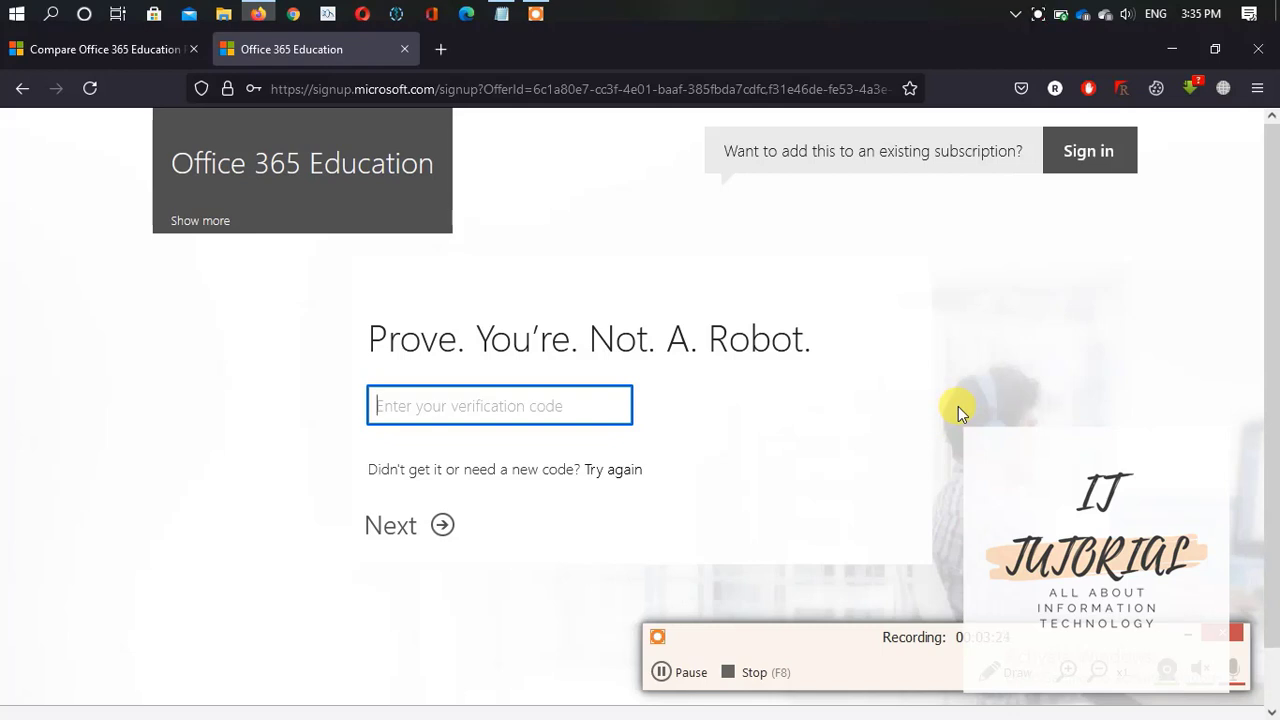
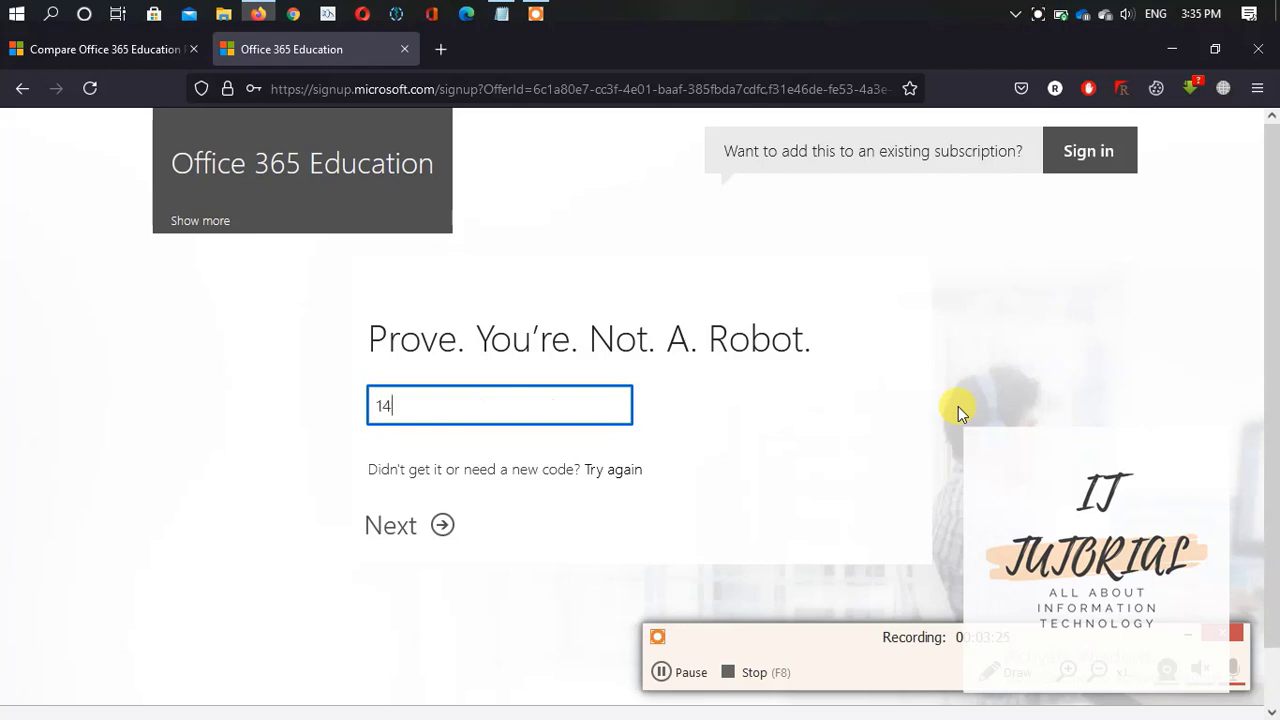
- Enter the texted verification code and submit it
{"action": "left_click", "coordinate": [381, 527]}
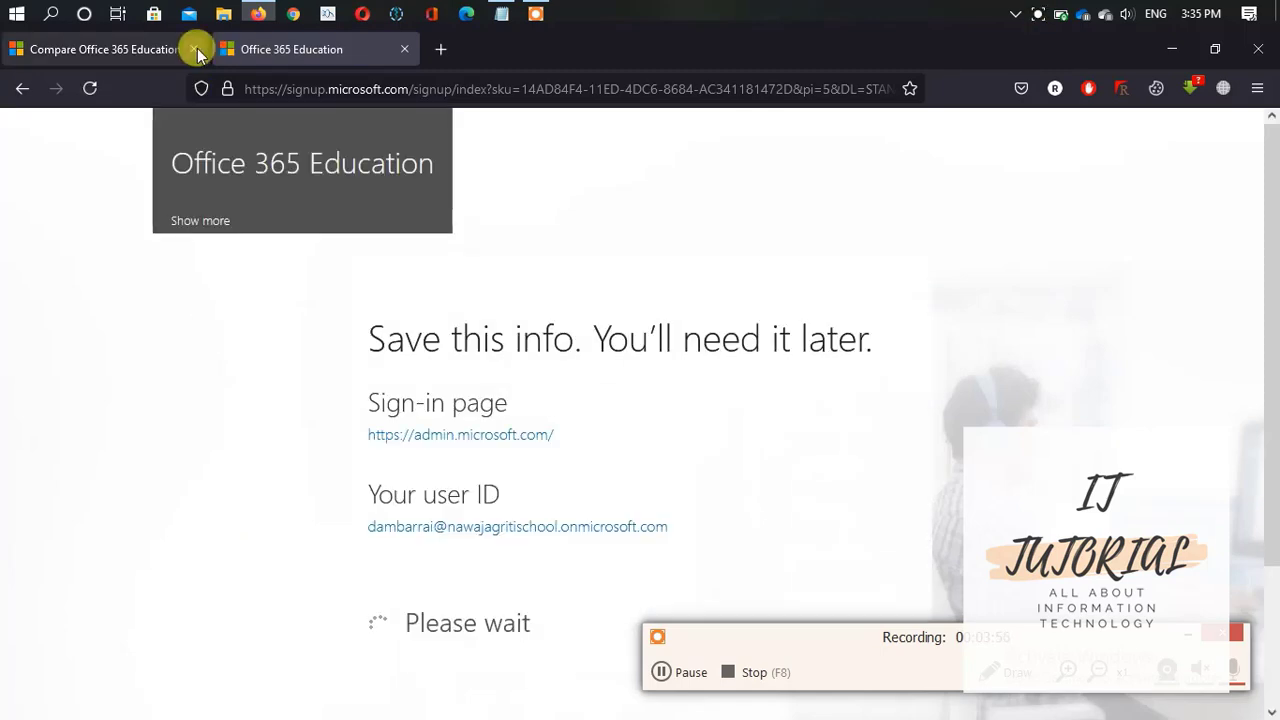
- Close the comparison tab and copy the admin sign-in page address
{"action": "left_click", "coordinate": [197, 48]}
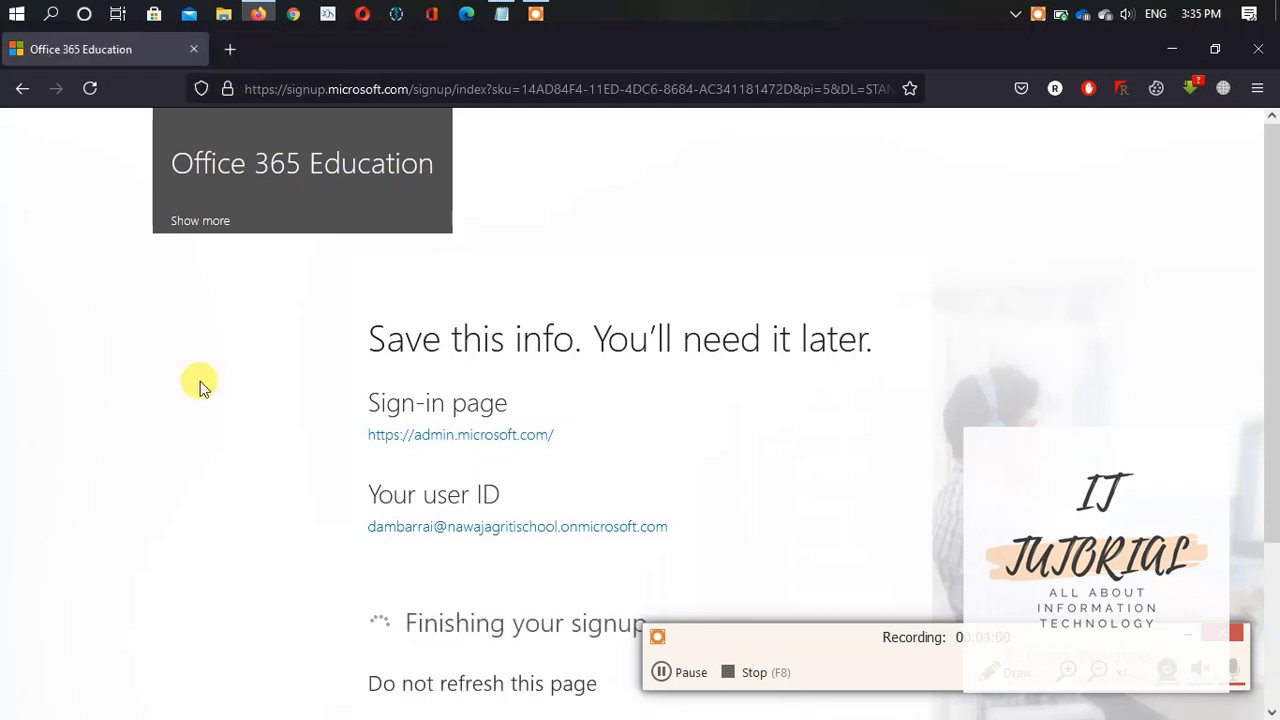
{"action": "scroll", "coordinate": [261, 440], "scroll_direction": "down", "scroll_amount": 1}
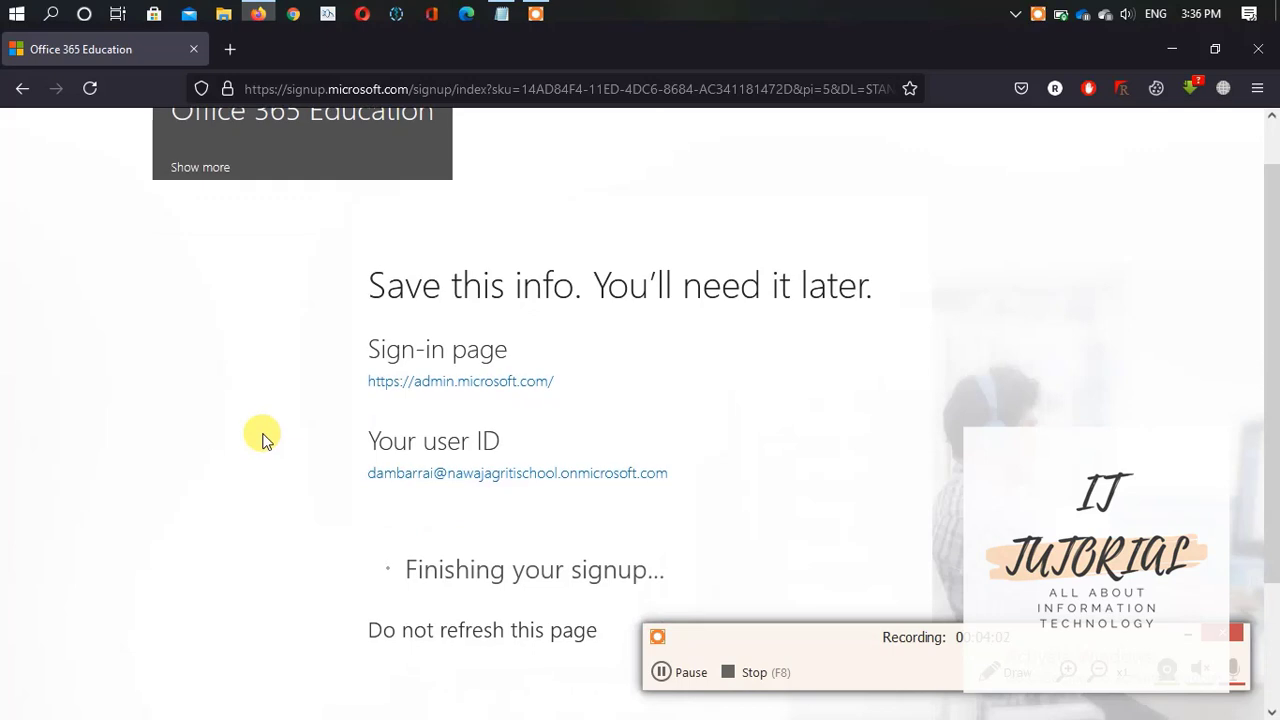
{"action": "scroll", "coordinate": [261, 440], "scroll_direction": "down", "scroll_amount": 1}
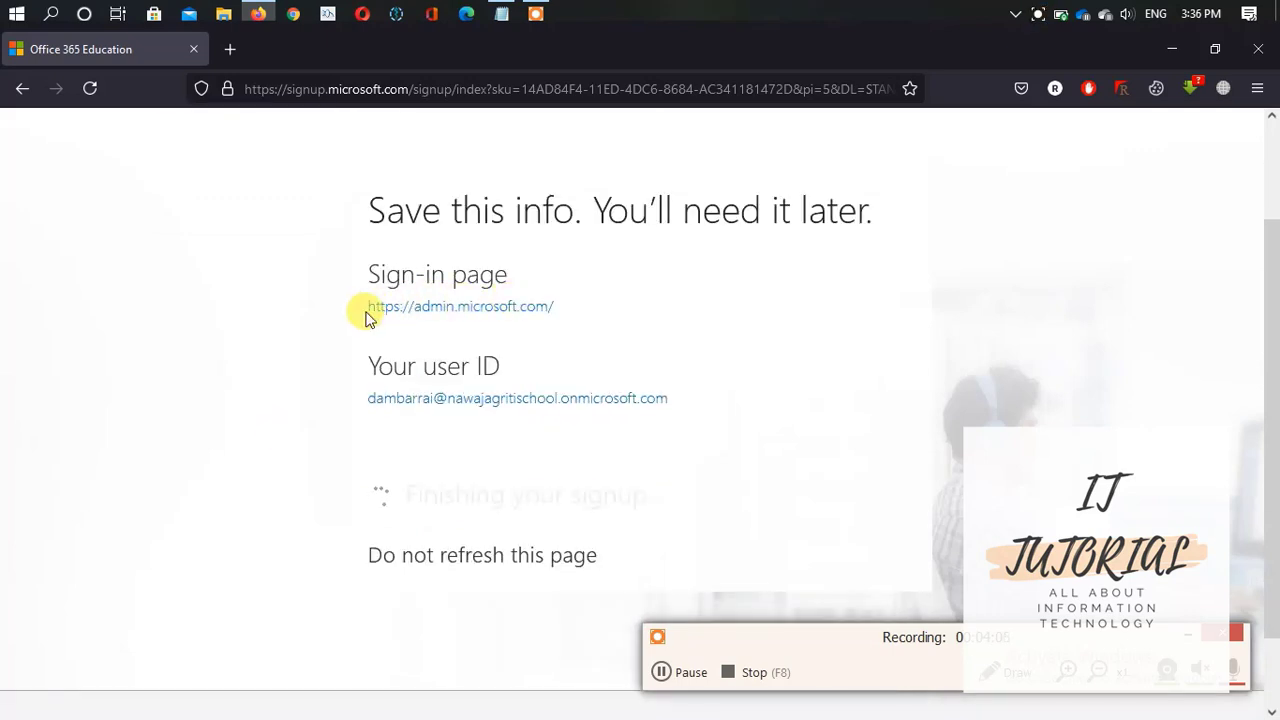
{"action": "left_click_drag", "start_coordinate": [358, 300], "coordinate": [560, 308]}
{"action": "key", "text": "ctrl+c"}
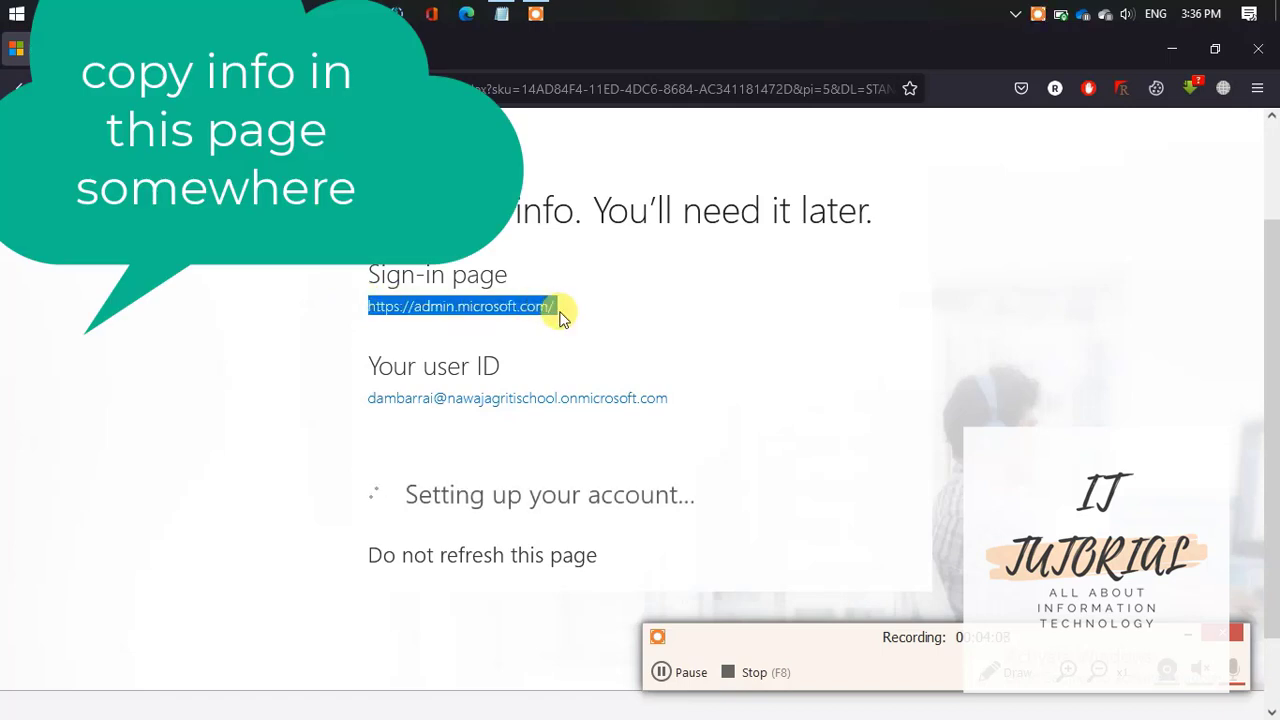
{"action": "right_click", "coordinate": [531, 293]}
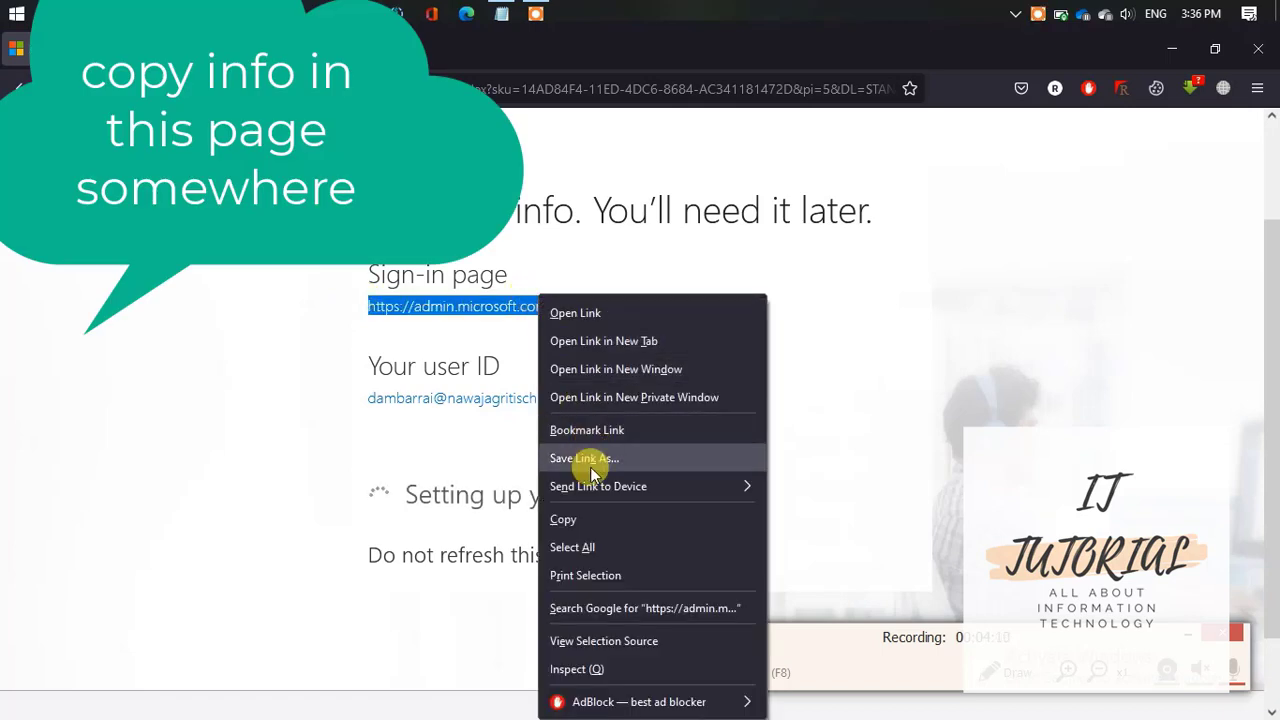
{"action": "left_click", "coordinate": [588, 519]}
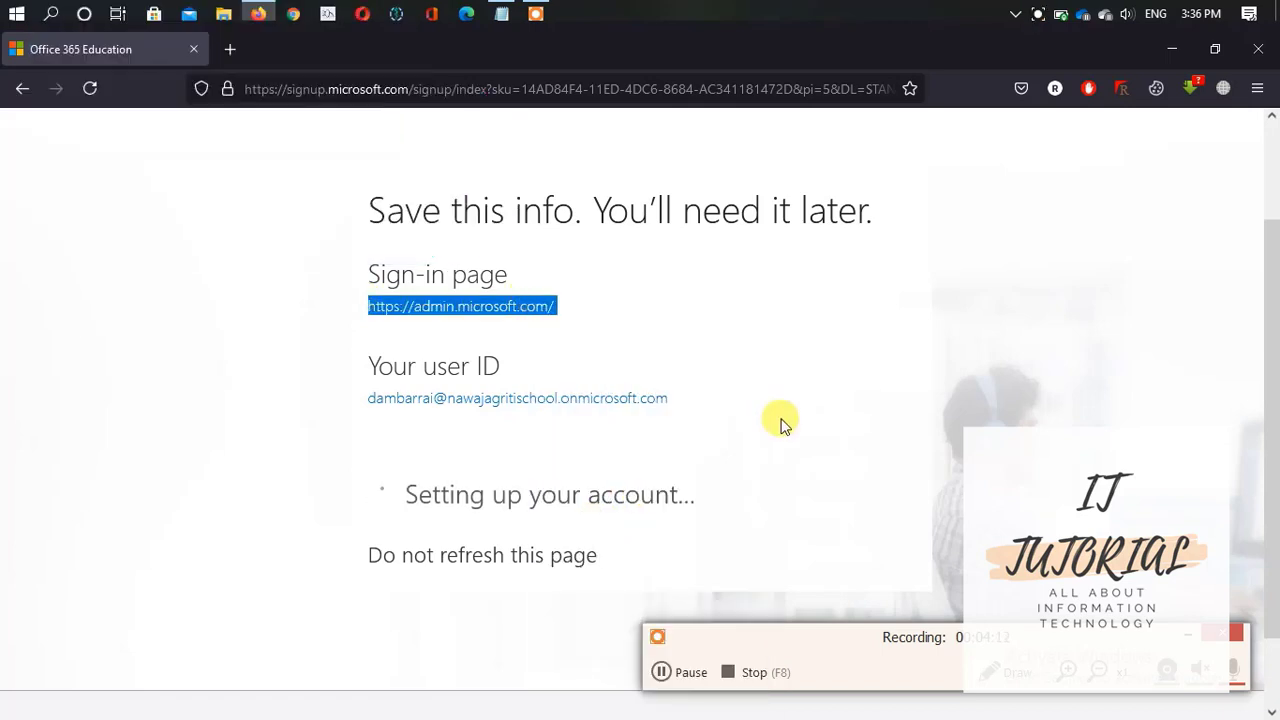
- Continue from the Save this info page on to the admin center
{"action": "scroll", "coordinate": [780, 422], "scroll_direction": "down", "scroll_amount": 2}
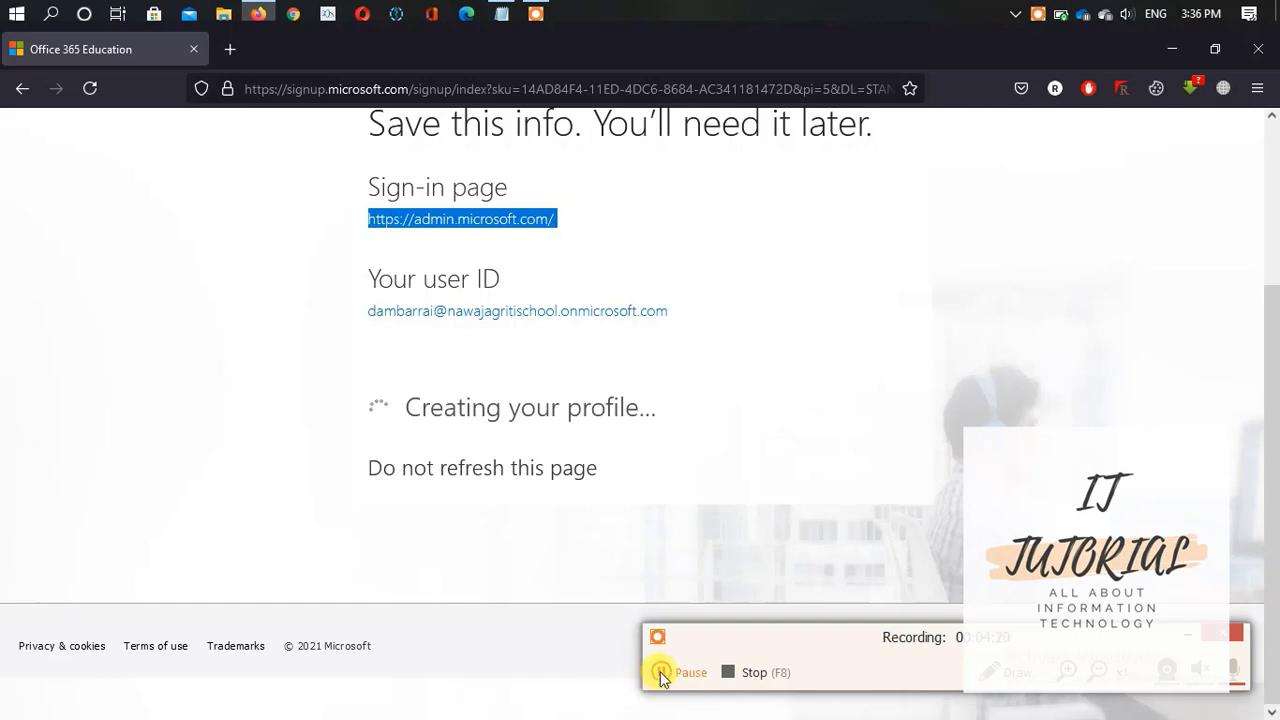
{"action": "left_click", "coordinate": [646, 680]}
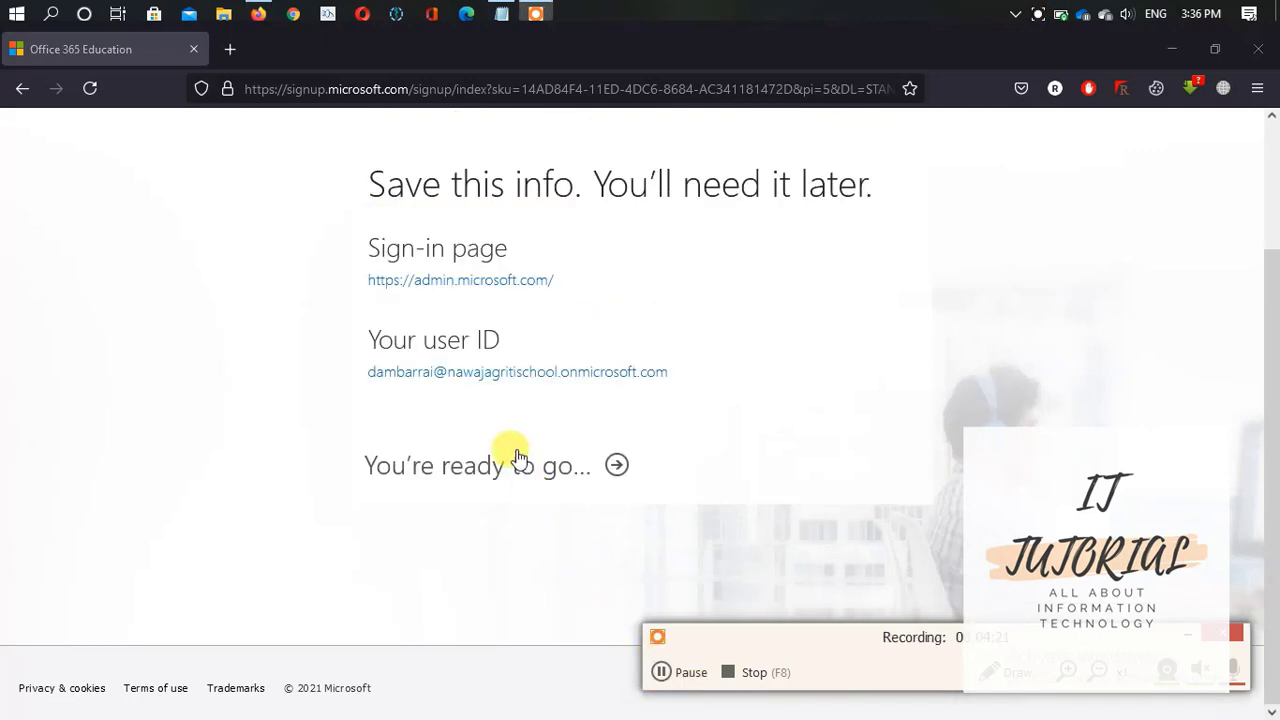
{"action": "left_click", "coordinate": [498, 468]}
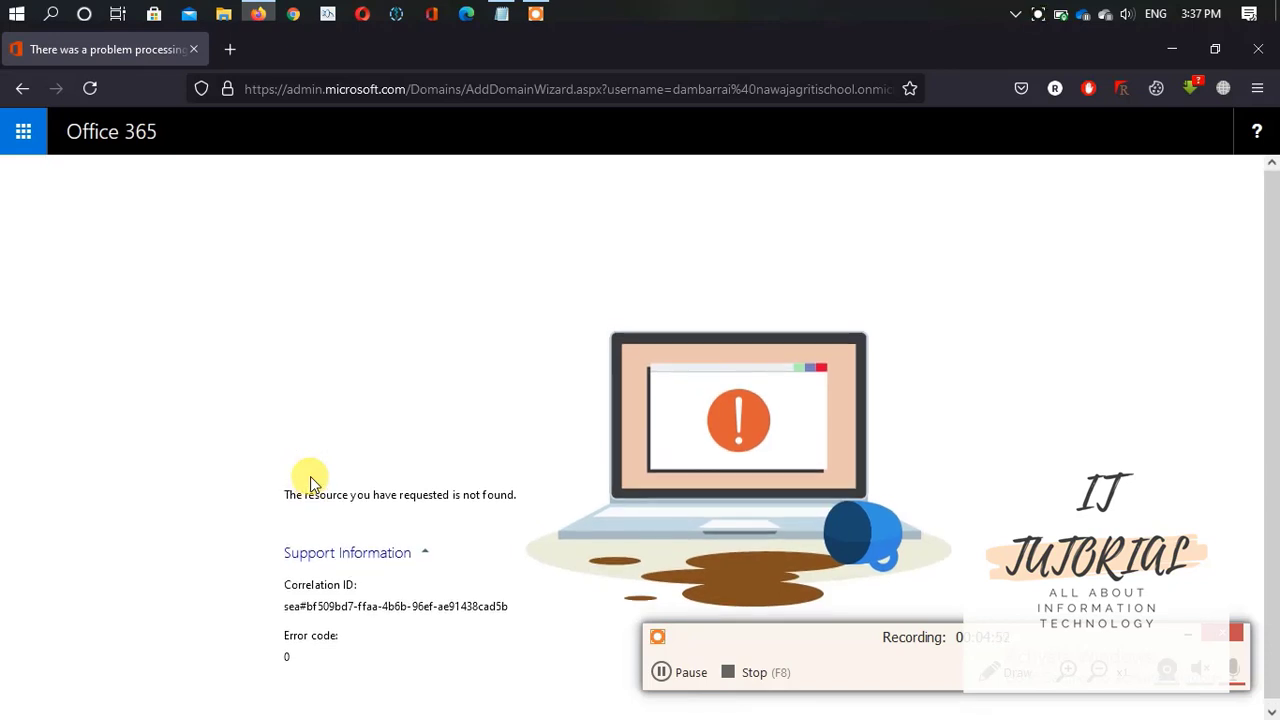
{"action": "left_click", "coordinate": [230, 49]}
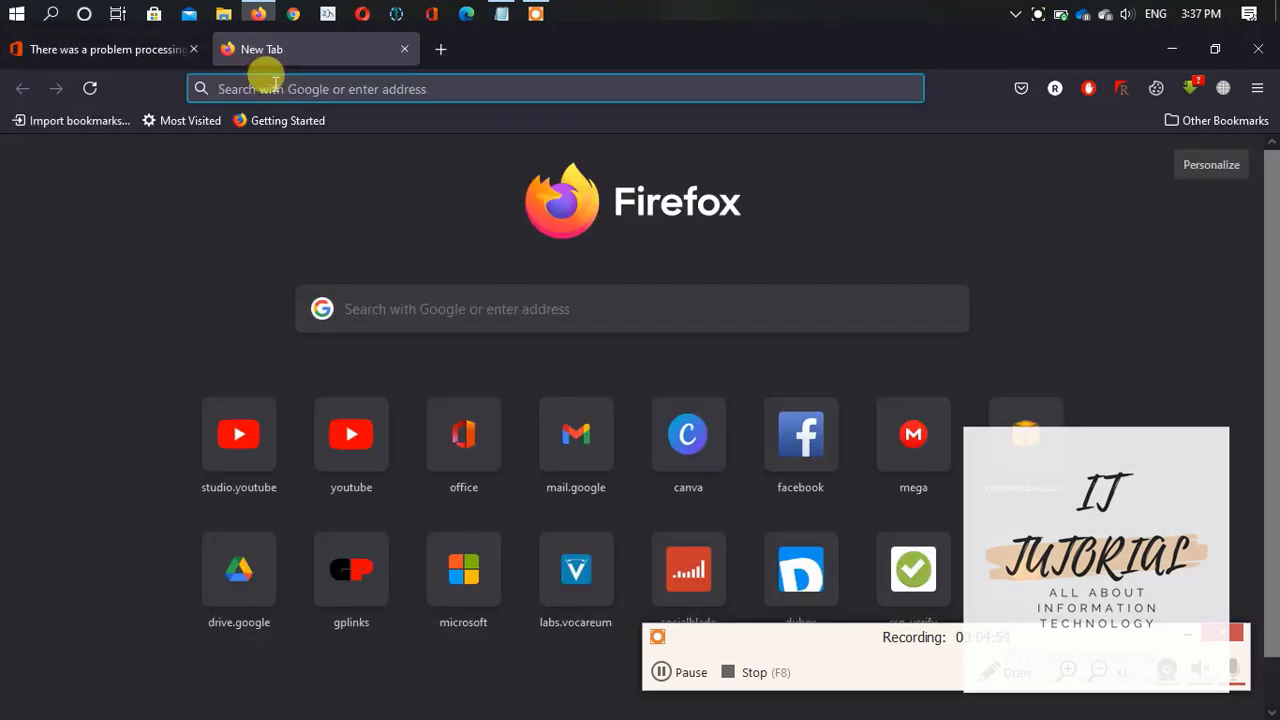
{"action": "key", "text": "ctrl+v"}
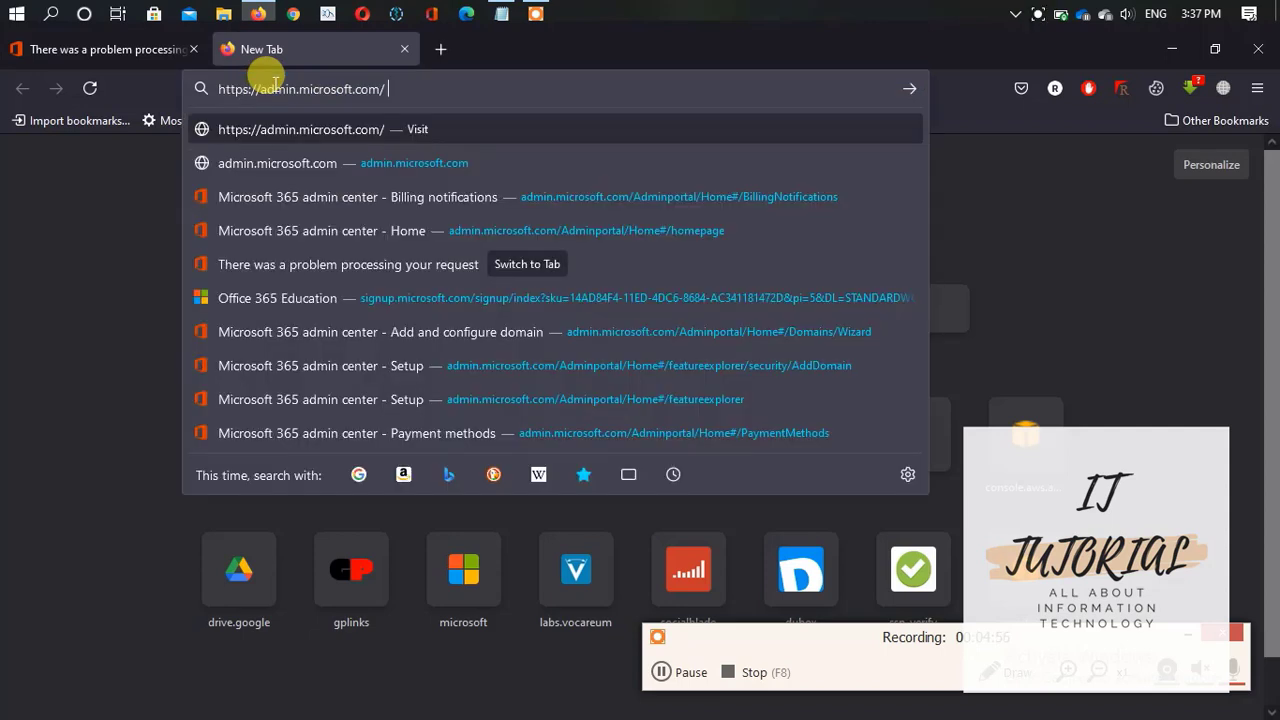
{"action": "key", "text": "Return"}
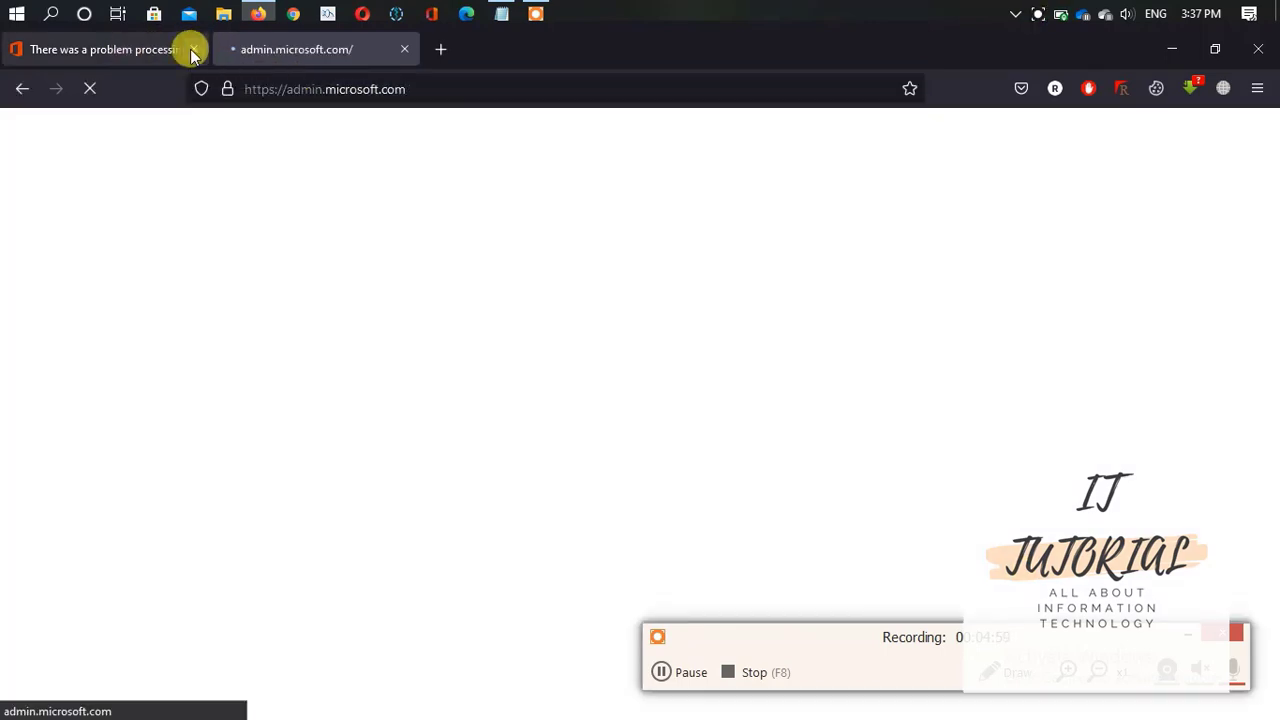
{"action": "left_click", "coordinate": [193, 50]}
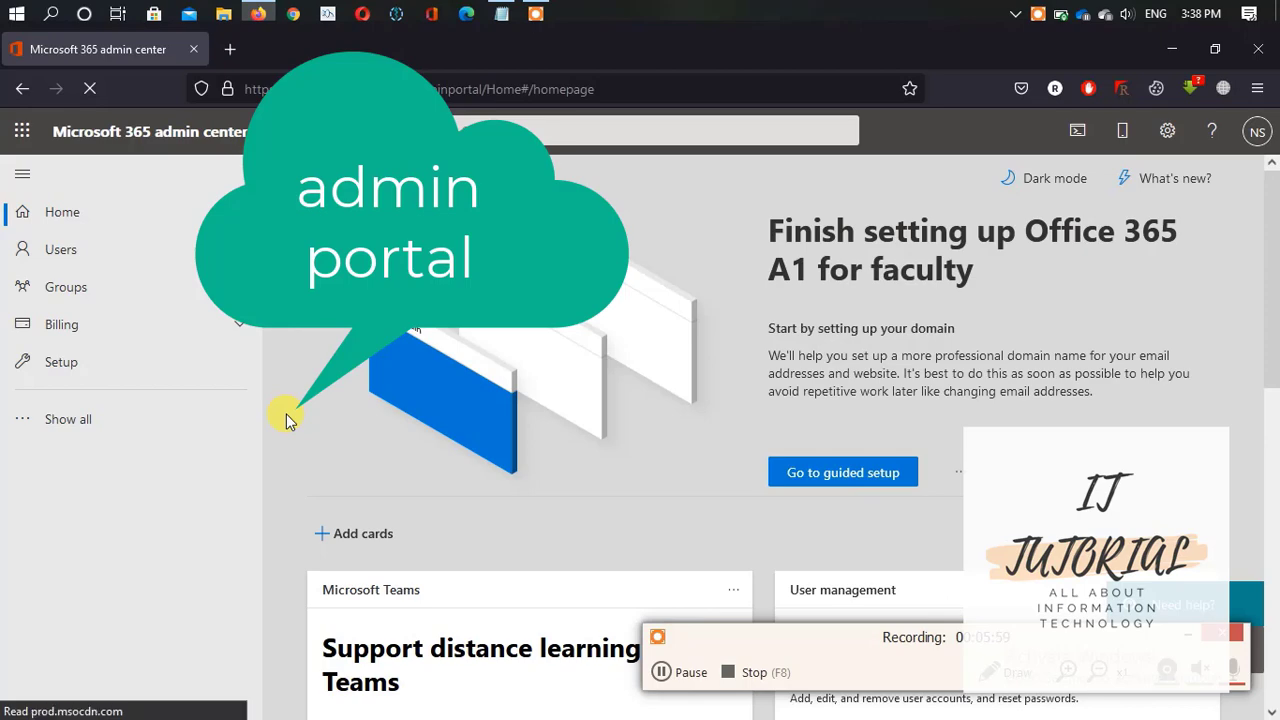
- Choose Add Domain on the admin center home page's Billing card
{"action": "scroll", "coordinate": [286, 420], "scroll_direction": "down", "scroll_amount": 5}
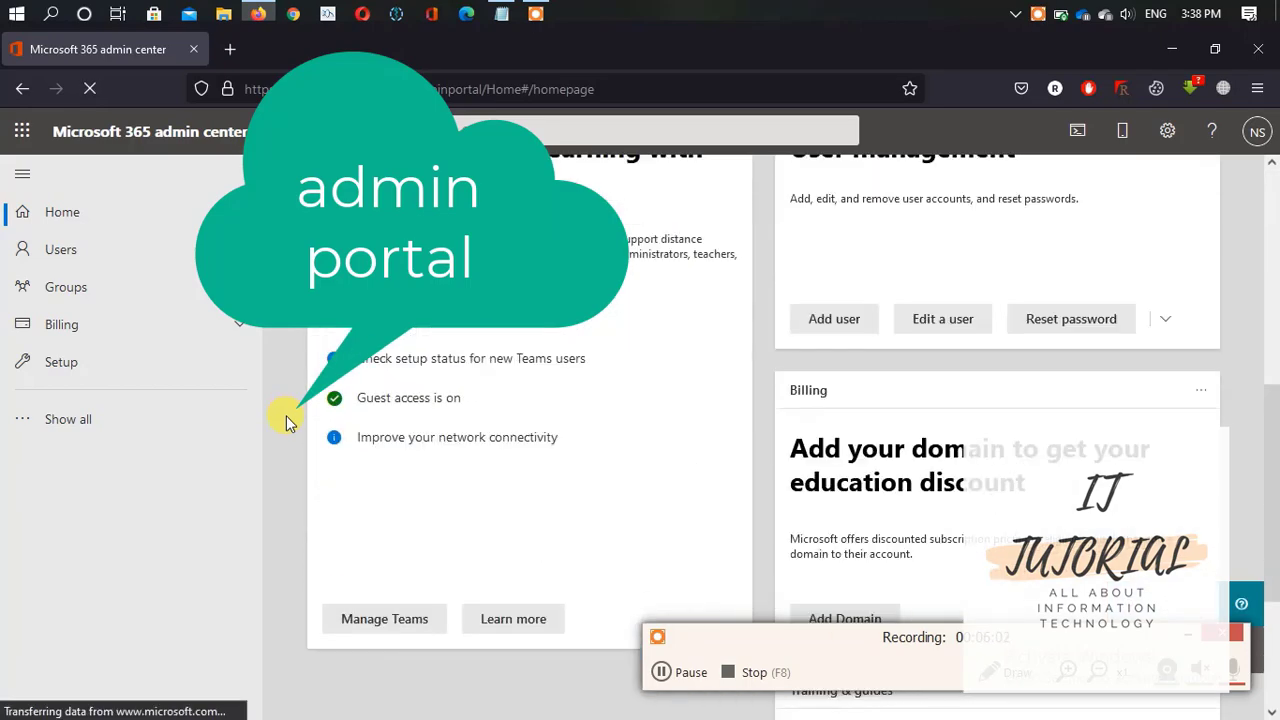
{"action": "scroll", "coordinate": [286, 447], "scroll_direction": "down", "scroll_amount": 2}
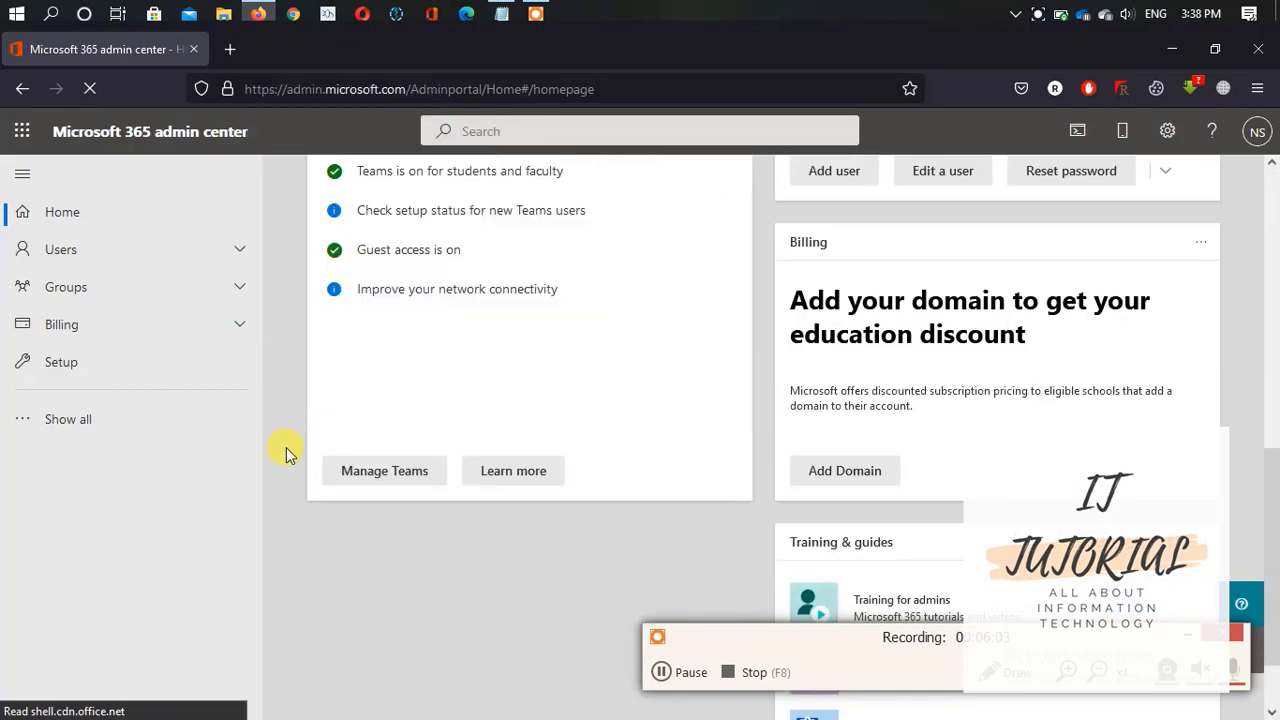
{"action": "scroll", "coordinate": [286, 450], "scroll_direction": "down", "scroll_amount": 1}
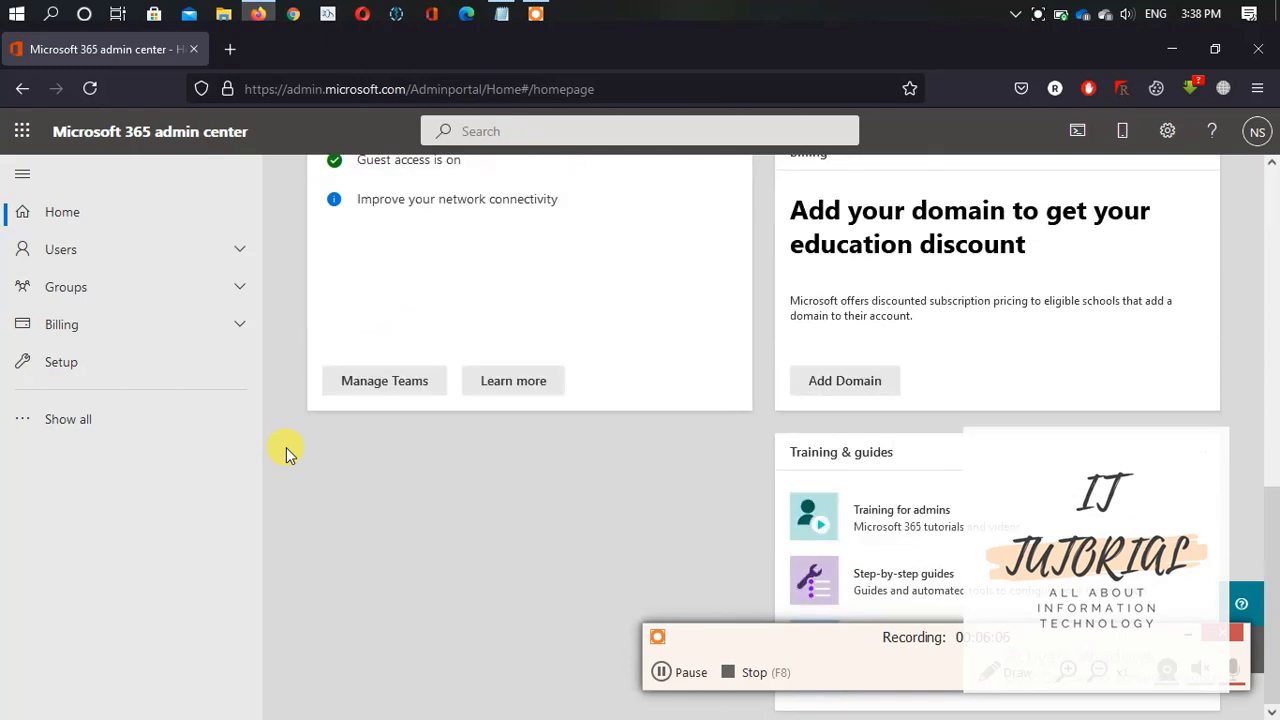
{"action": "left_click", "coordinate": [838, 388]}
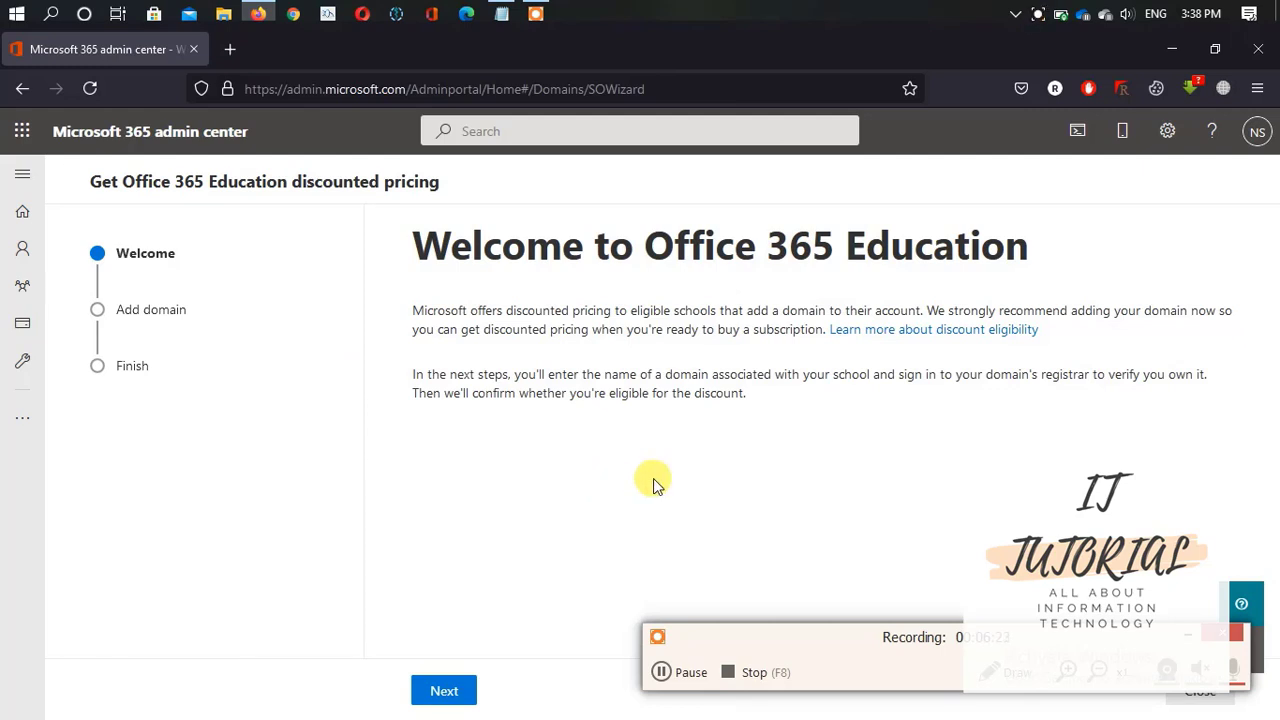
- Advance the discount wizard past Welcome to the empty Add domain step
{"action": "left_click", "coordinate": [445, 694]}
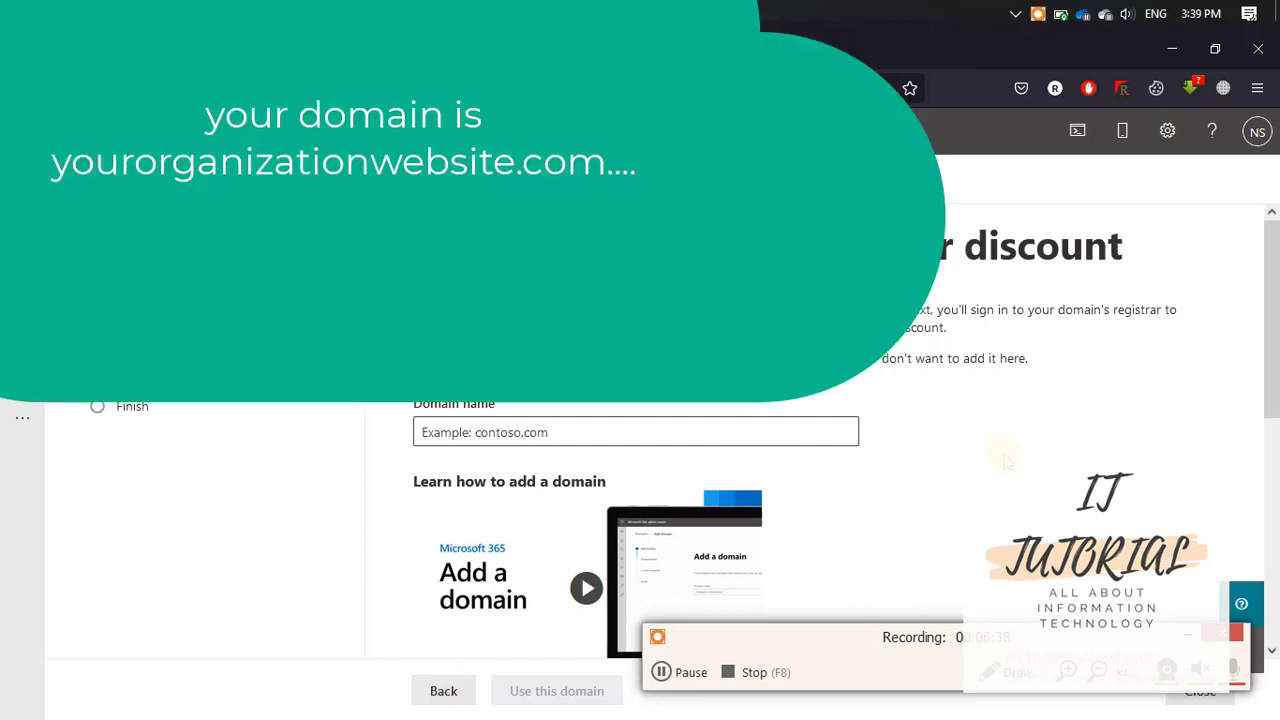
{"action": "scroll", "coordinate": [1005, 460], "scroll_direction": "down", "scroll_amount": 1}
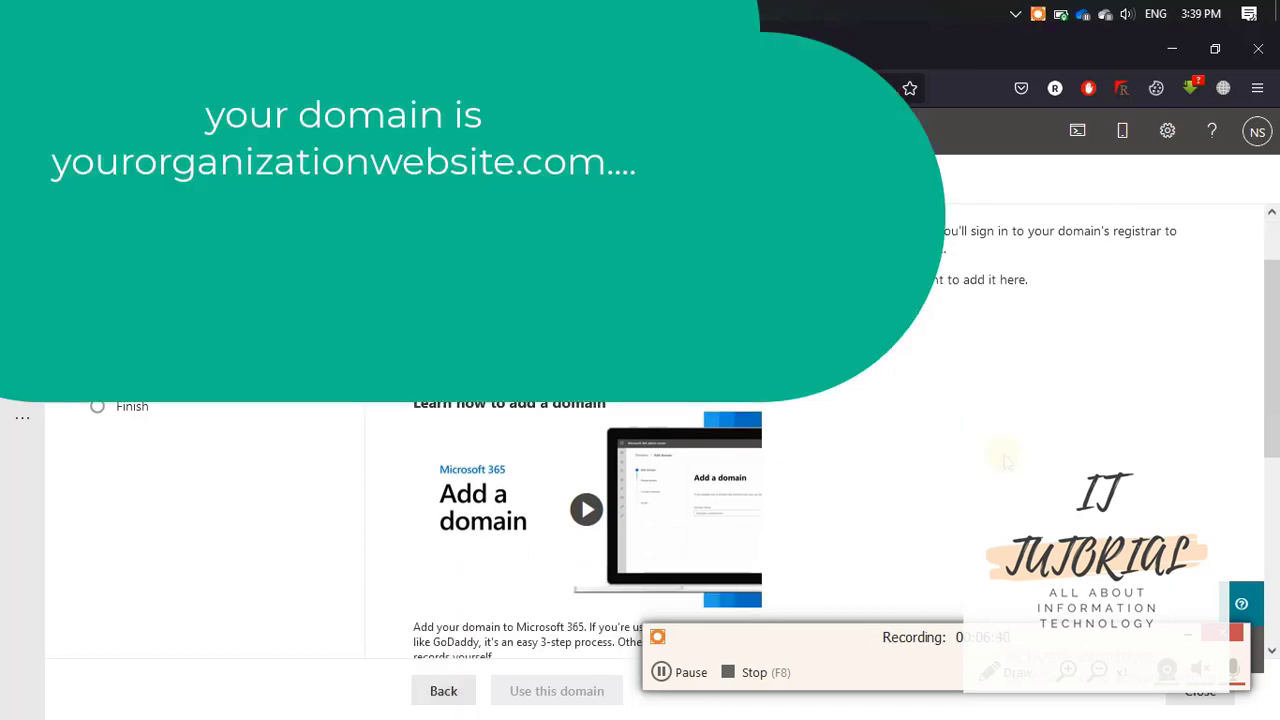
{"action": "scroll", "coordinate": [1005, 460], "scroll_direction": "up", "scroll_amount": 1}
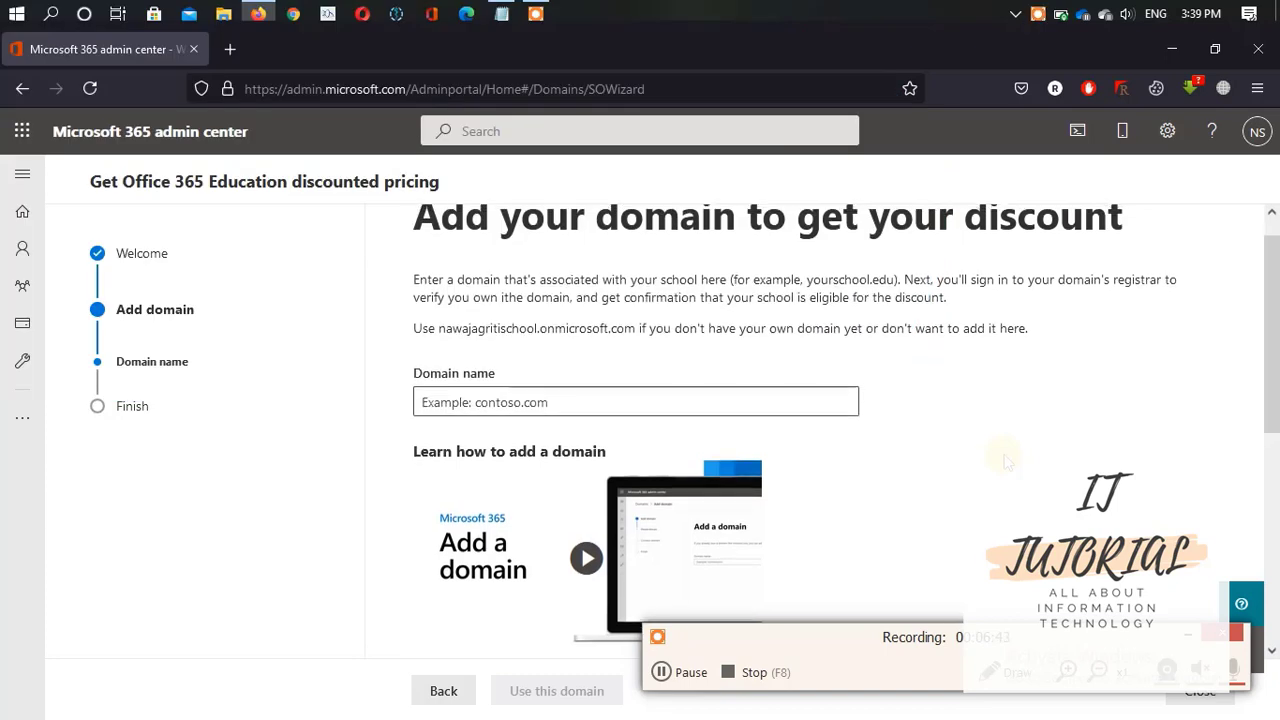
{"action": "scroll", "coordinate": [1005, 460], "scroll_direction": "up", "scroll_amount": 1}
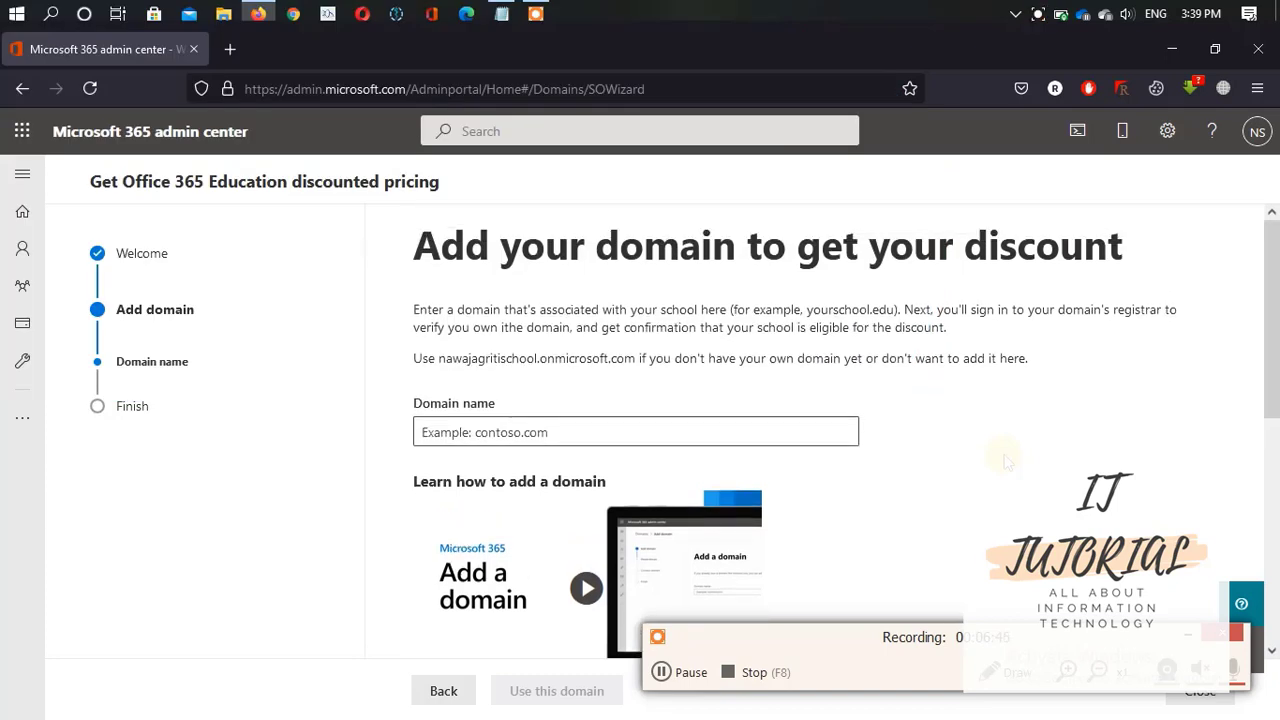
{"action": "scroll", "coordinate": [1005, 460], "scroll_direction": "down", "scroll_amount": 1}
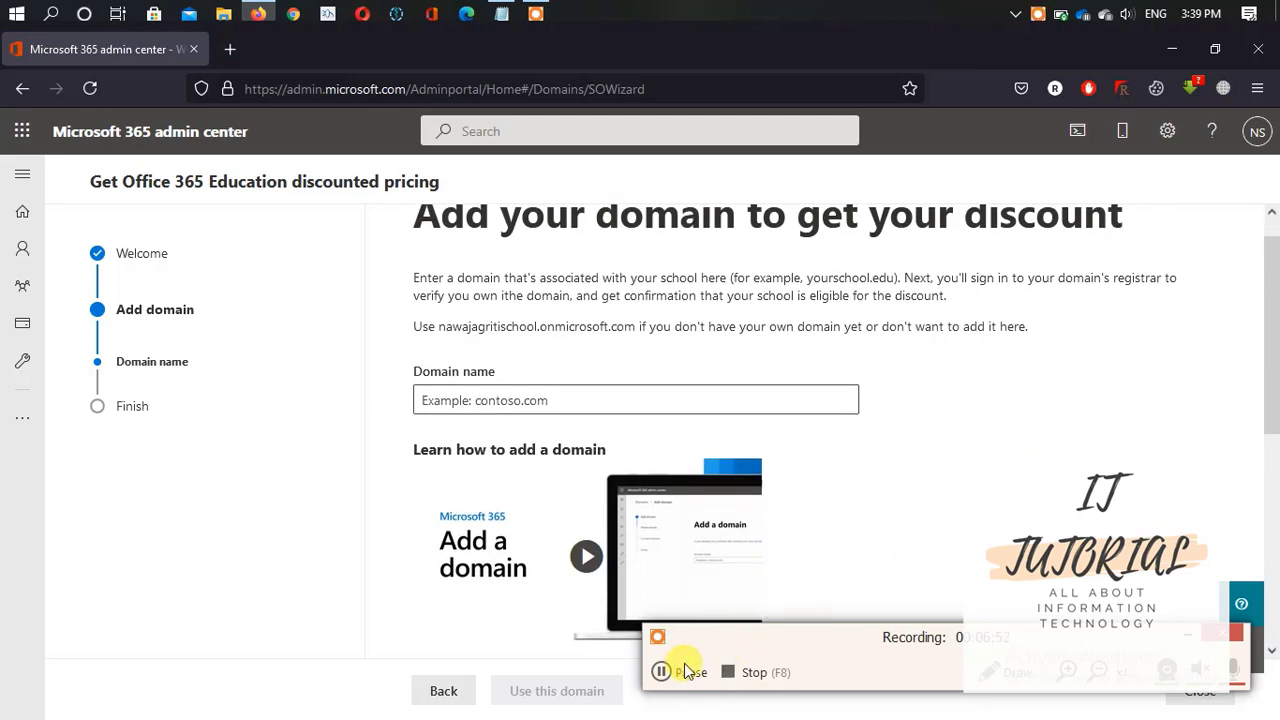
- Enter nawajagritischool.edu.np as the domain name and submit it to reach the verification options
{"action": "left_click", "coordinate": [583, 400]}
{"action": "type", "text": "nawa"}
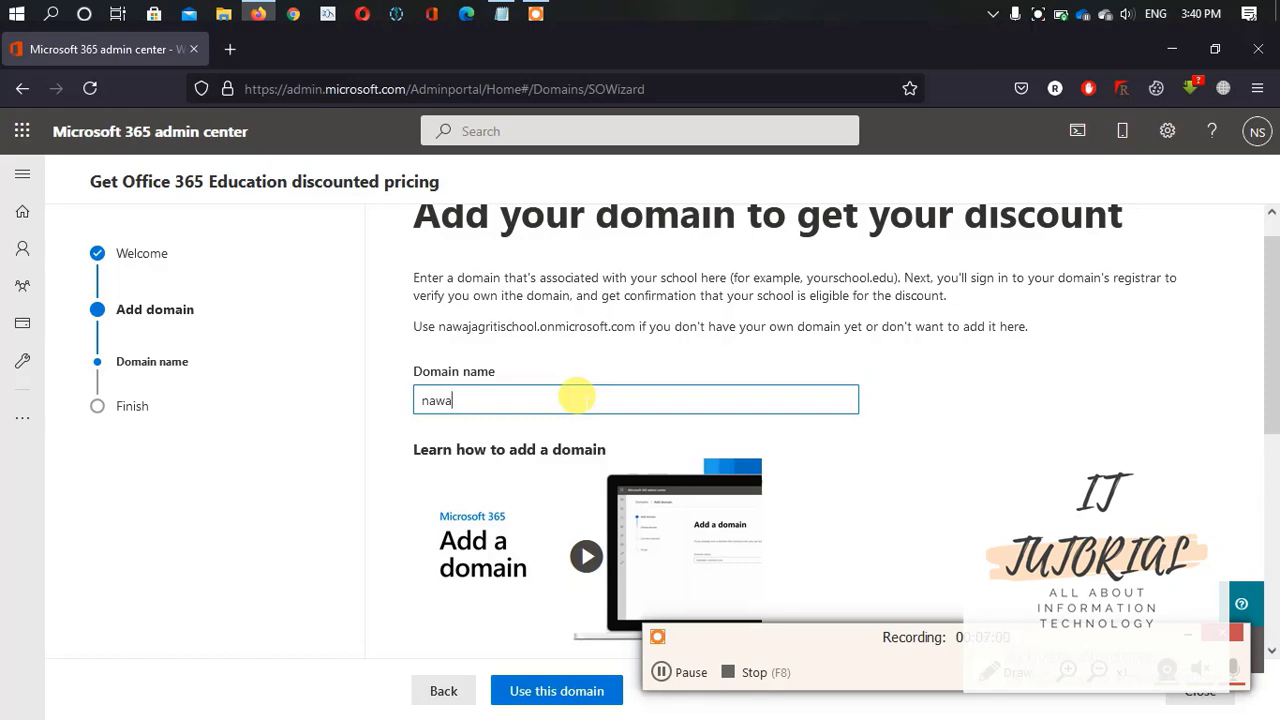
{"action": "type", "text": "jagritischool.edu.np"}
{"action": "scroll", "coordinate": [435, 488], "scroll_direction": "down", "scroll_amount": 3}
{"action": "scroll", "coordinate": [434, 486], "scroll_direction": "down", "scroll_amount": 3}
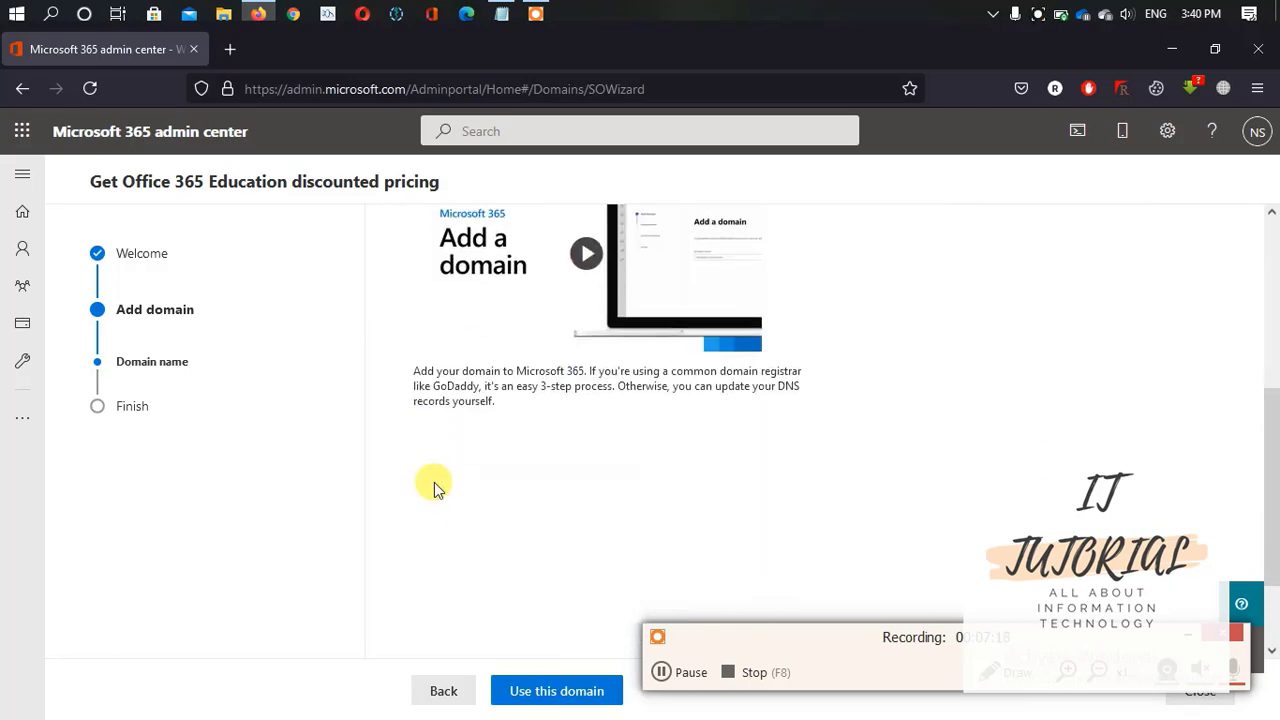
{"action": "scroll", "coordinate": [431, 488], "scroll_direction": "up", "scroll_amount": 3}
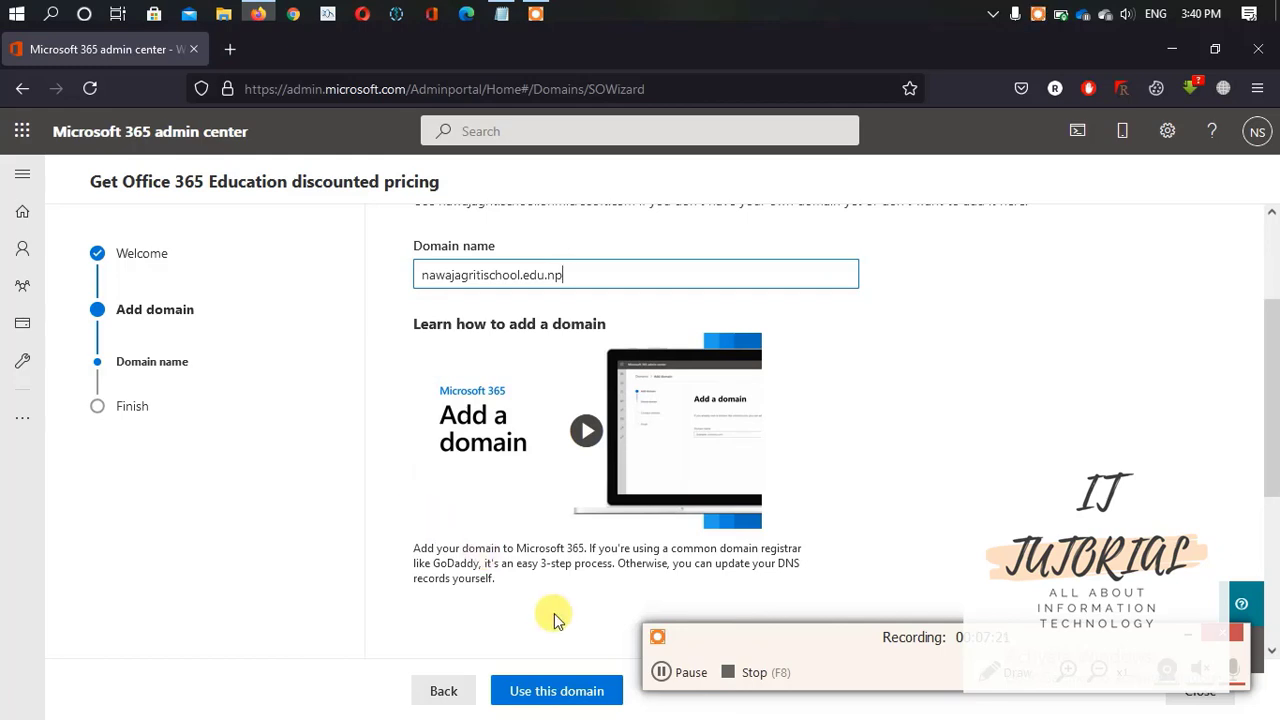
{"action": "scroll", "coordinate": [556, 620], "scroll_direction": "up", "scroll_amount": 1}
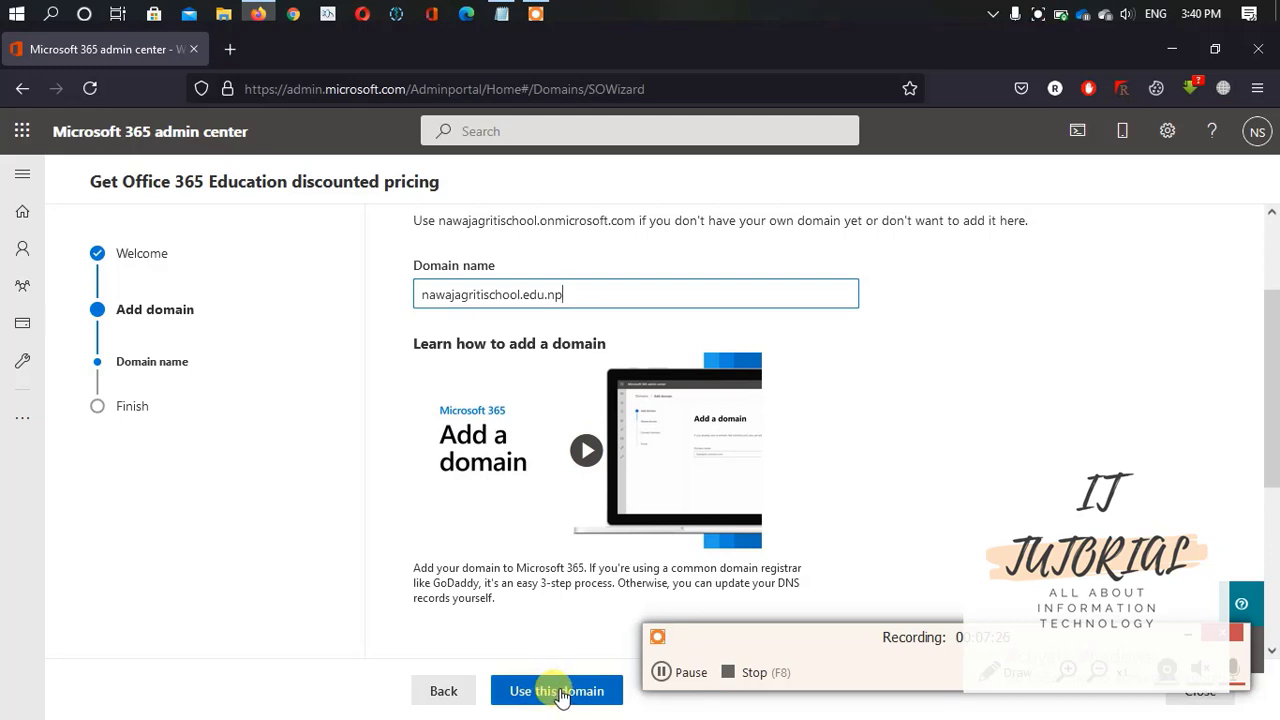
{"action": "left_click", "coordinate": [561, 692]}
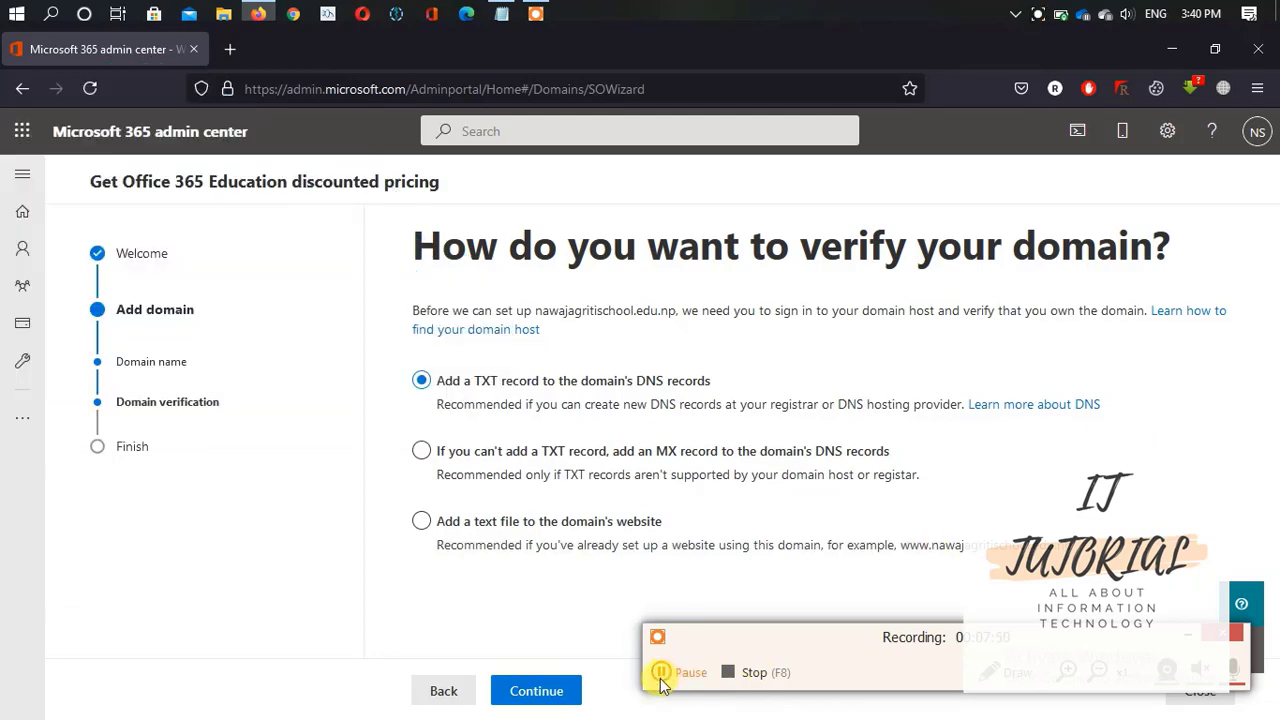
- Switch to the FileZilla Server download page and show the downloaded files list
{"action": "left_click", "coordinate": [661, 672]}
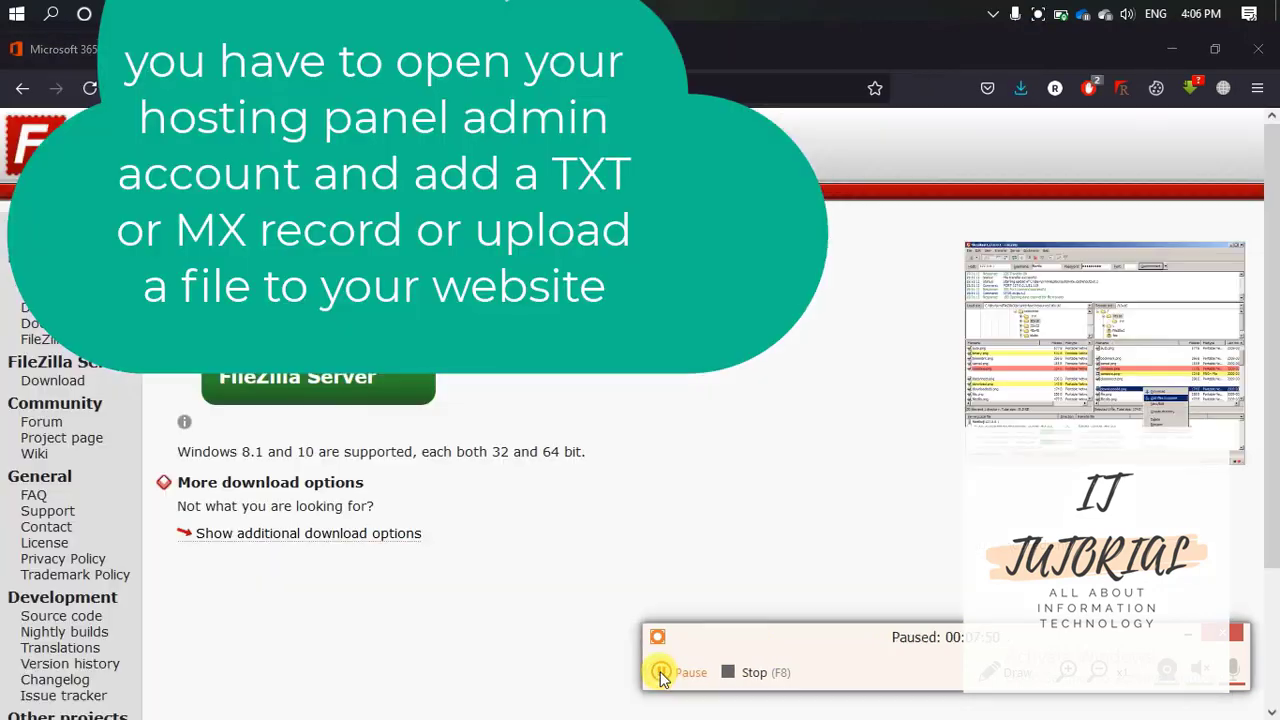
{"action": "left_click", "coordinate": [661, 674]}
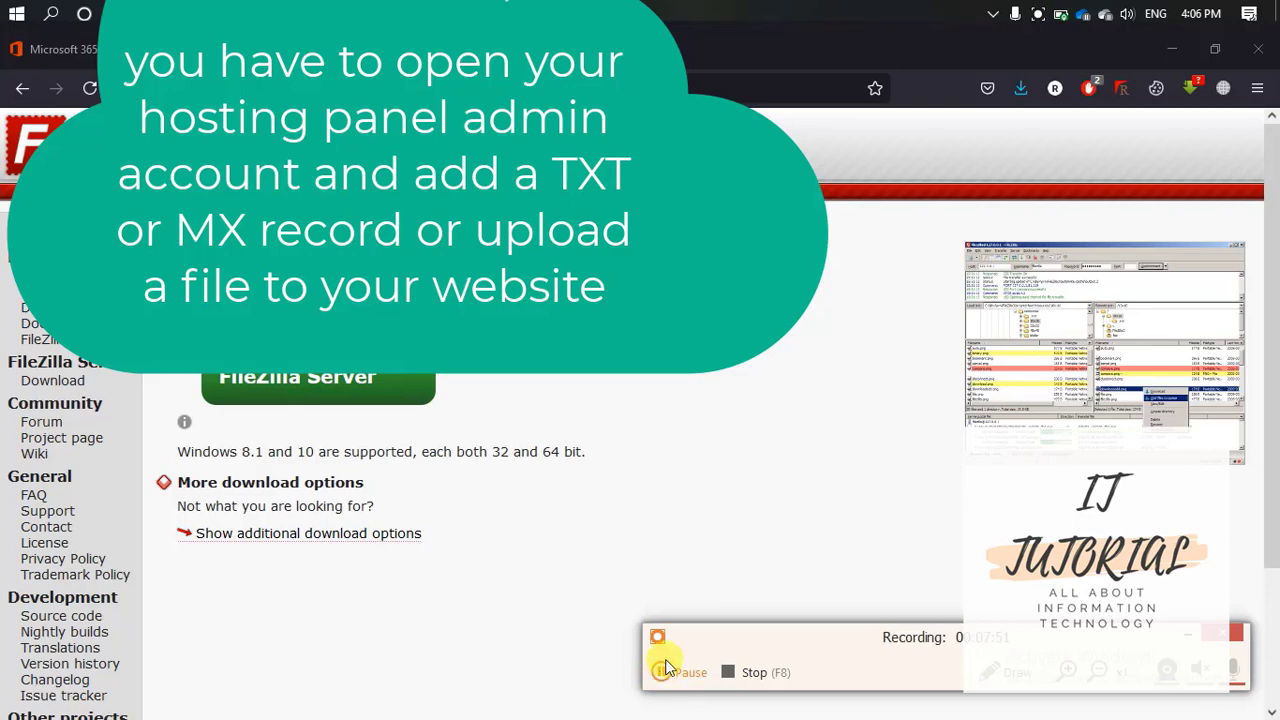
{"action": "left_click", "coordinate": [1021, 90]}
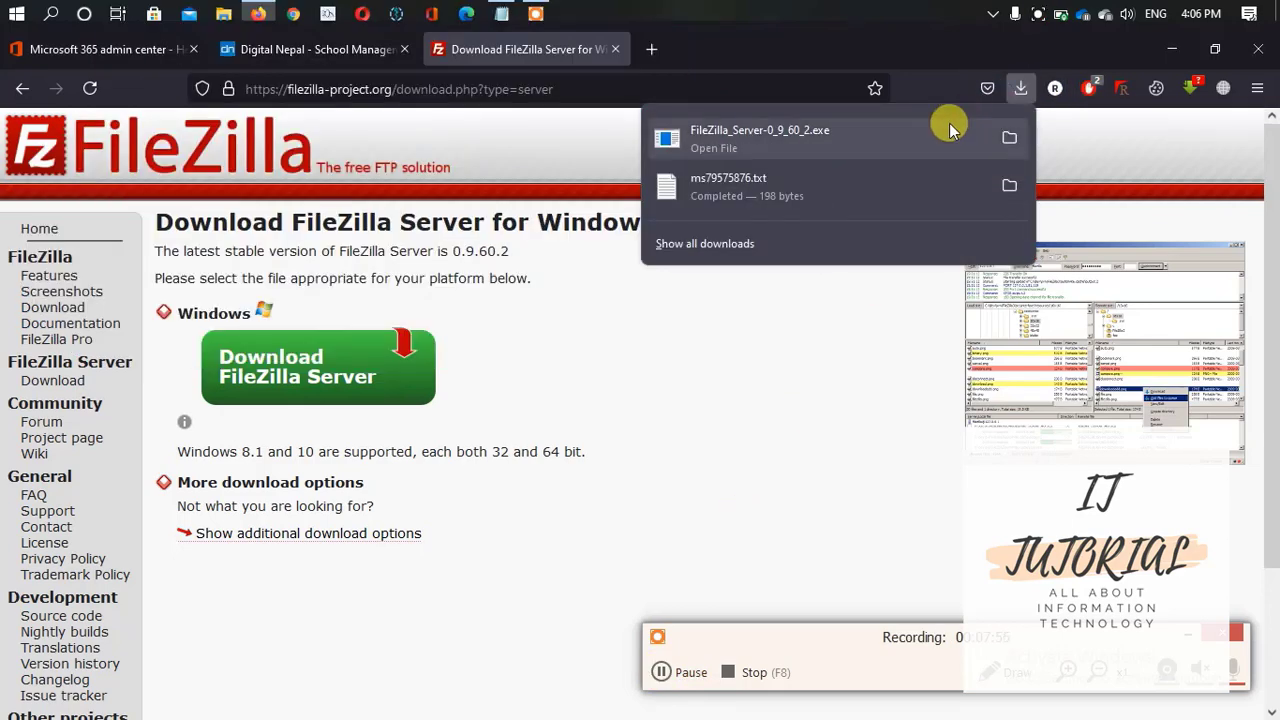
- Run the FileZilla Server beta 0.9.60 installer, accept the licence, keep the default components, folder and startup settings, and install
{"action": "left_click", "coordinate": [925, 137]}
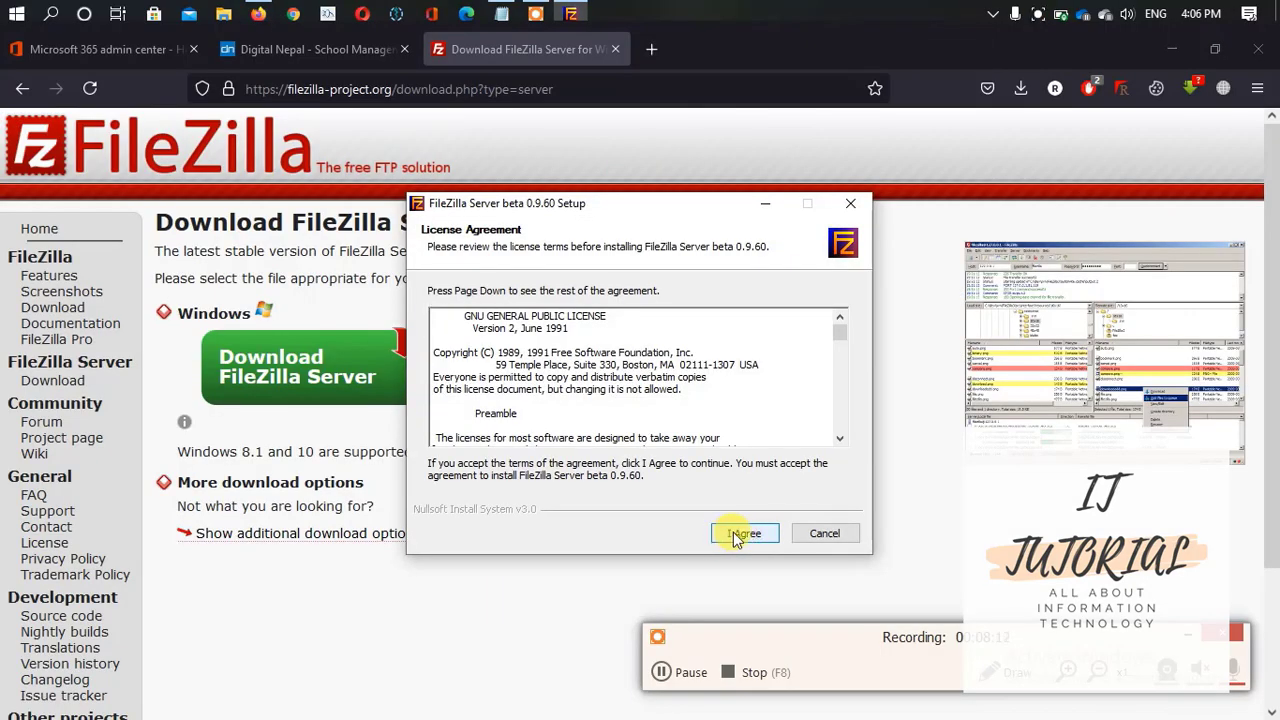
{"action": "left_click", "coordinate": [740, 535]}
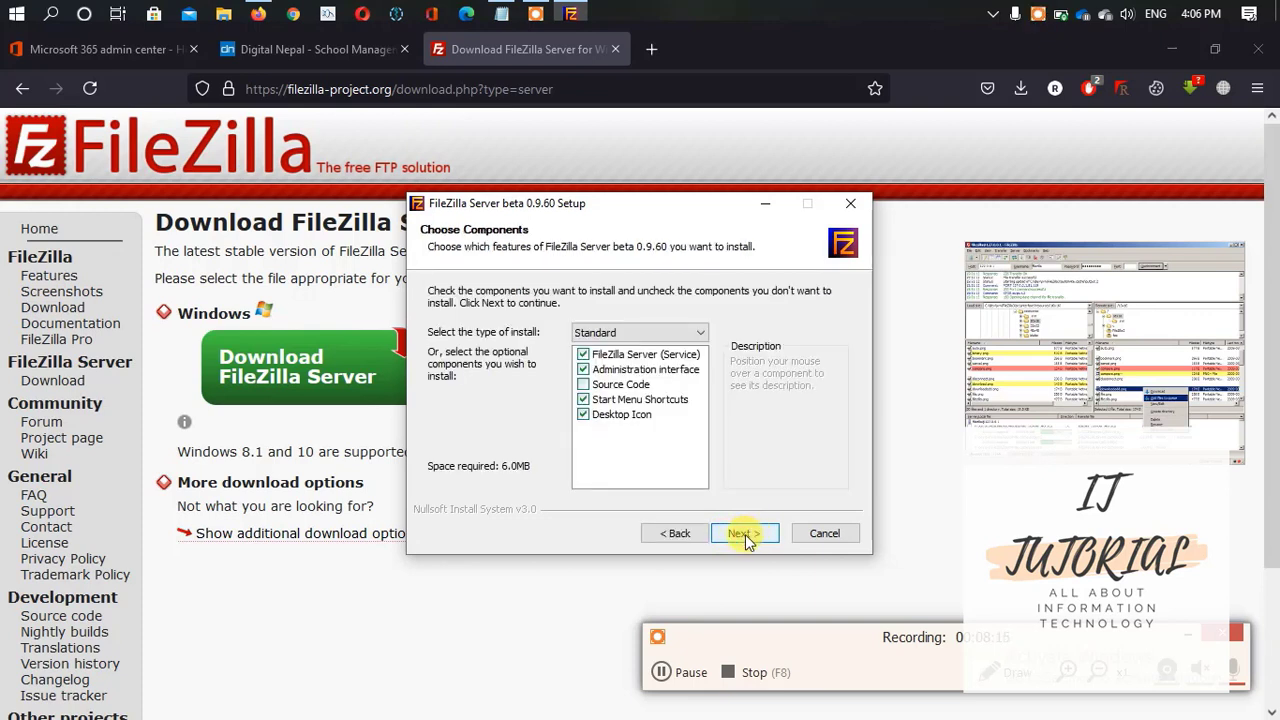
{"action": "left_click", "coordinate": [748, 537]}
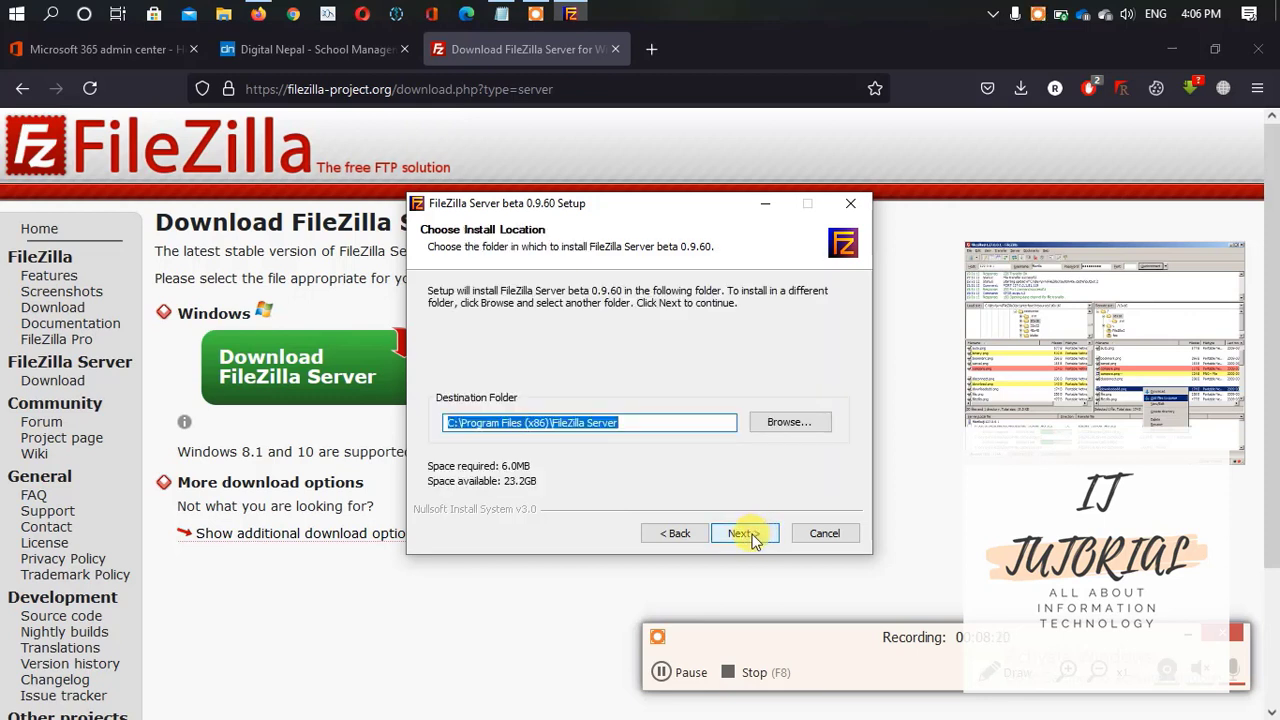
{"action": "left_click", "coordinate": [750, 537]}
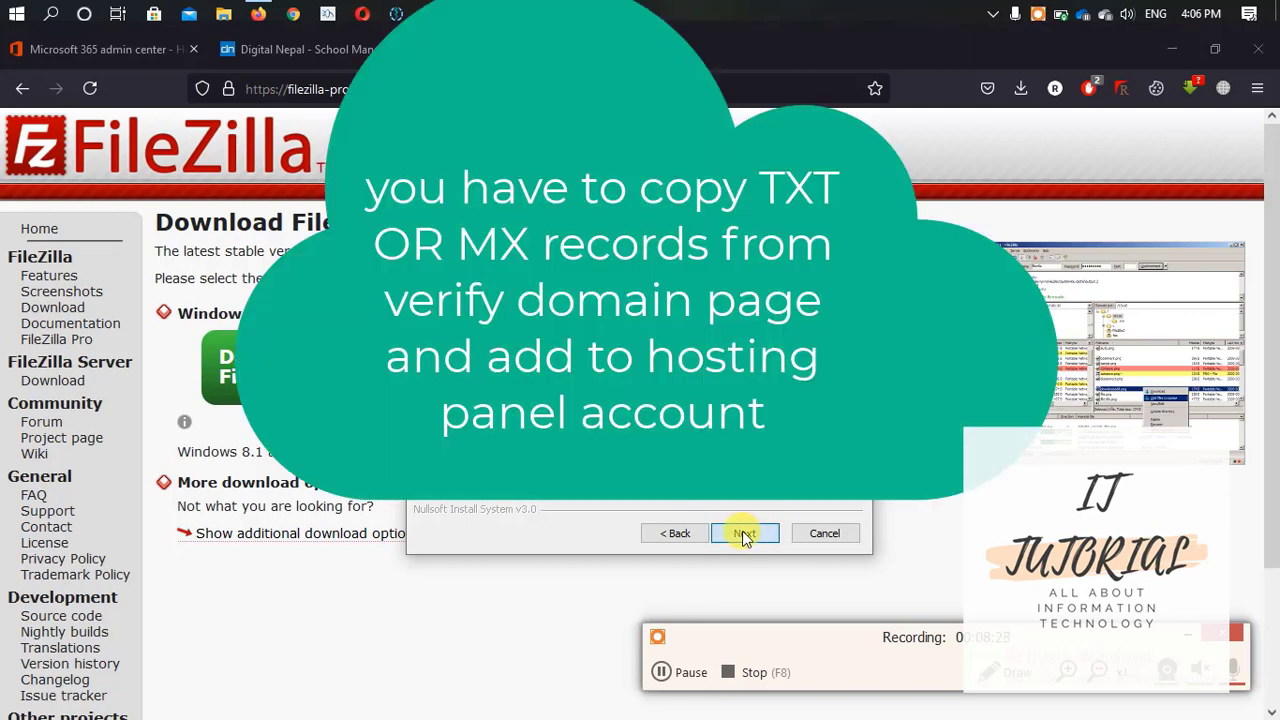
{"action": "left_click", "coordinate": [745, 535]}
{"action": "left_click", "coordinate": [745, 535]}
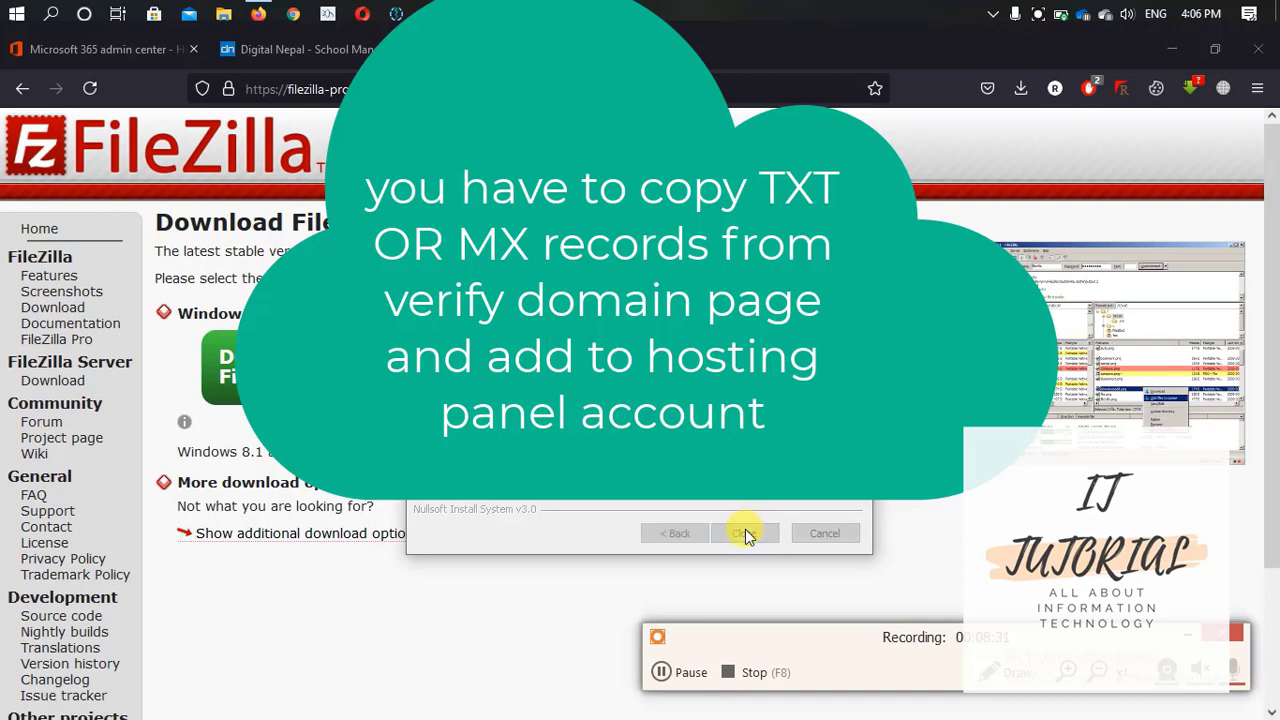